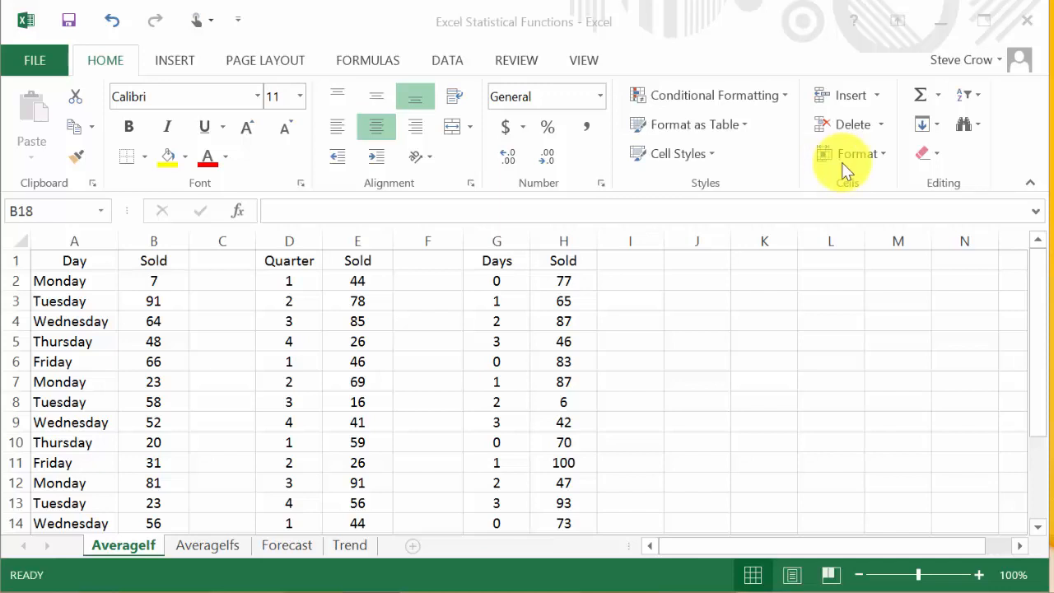
Start an AVERAGEIF formula in B18, beside the Average label, using the weekday cells A2:A16 as its range.
click(86, 278)
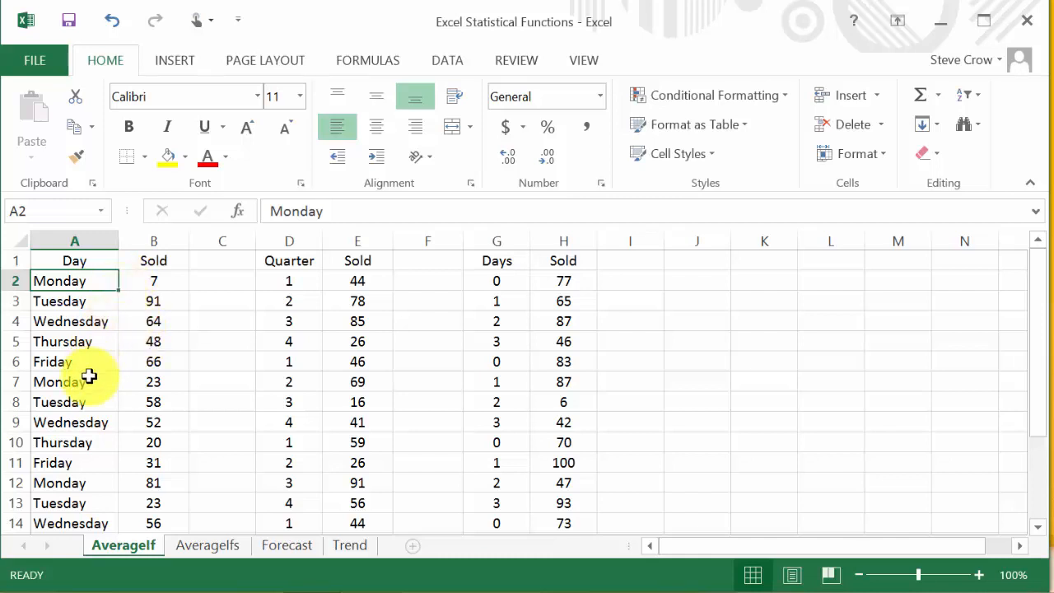
scroll(120, 381, down, 1)
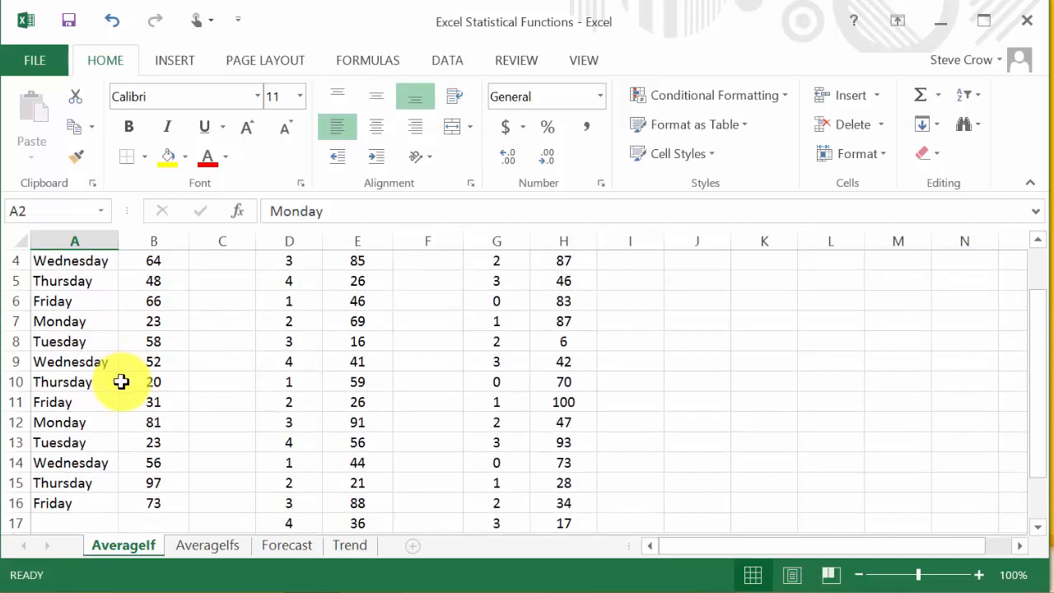
scroll(111, 421, down, 1)
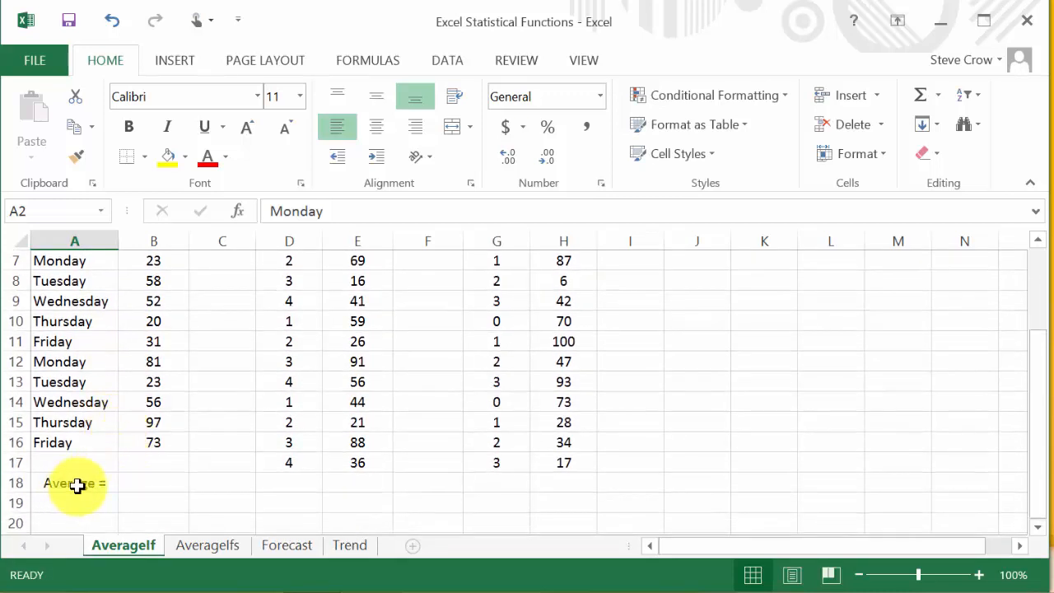
click(168, 492)
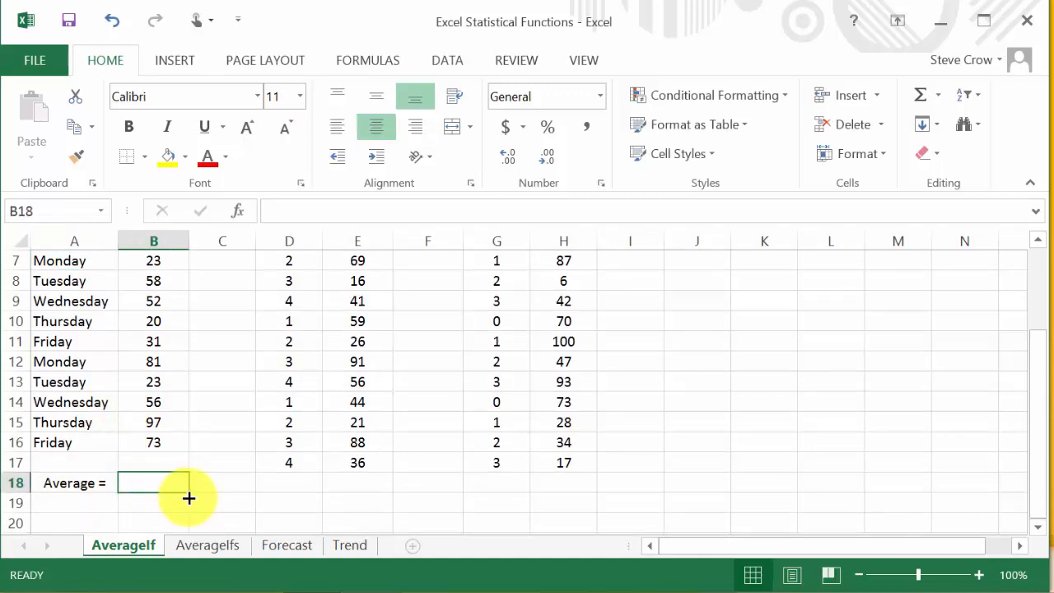
text(=)
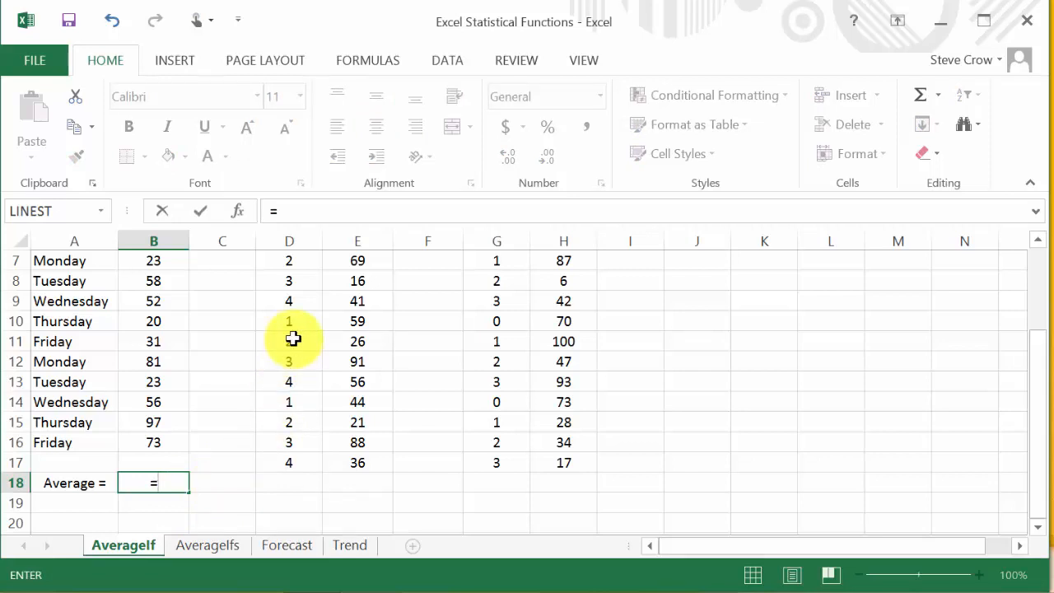
text(average)
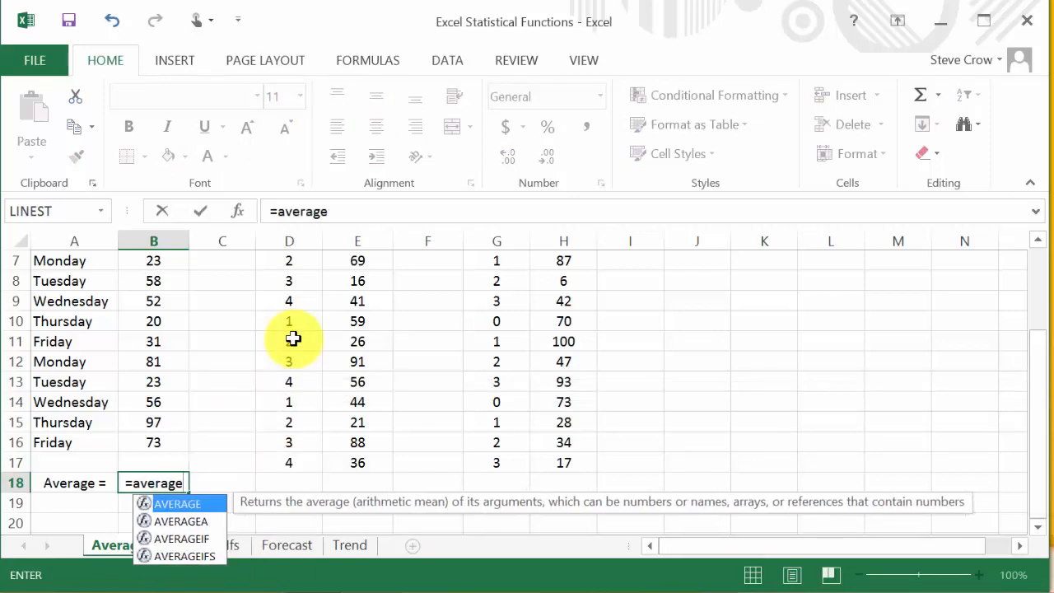
text(if)
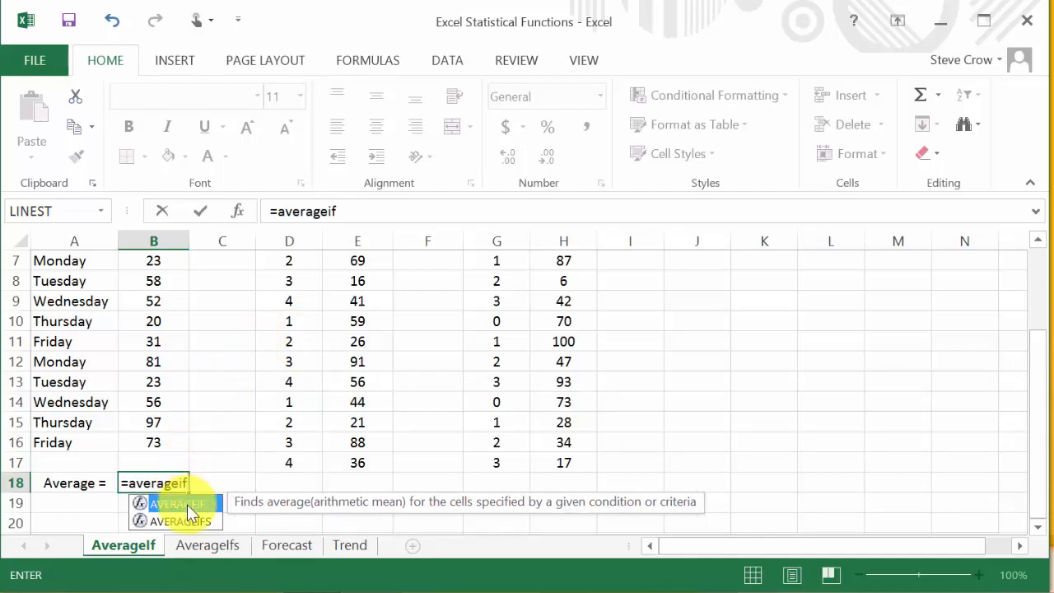
text(()
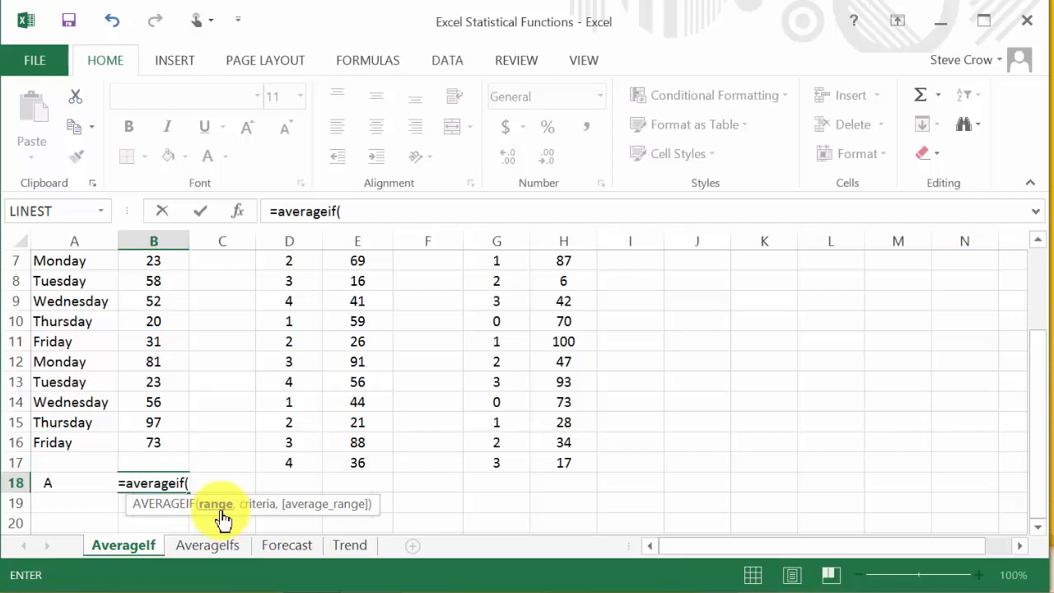
scroll(195, 520, up, 2)
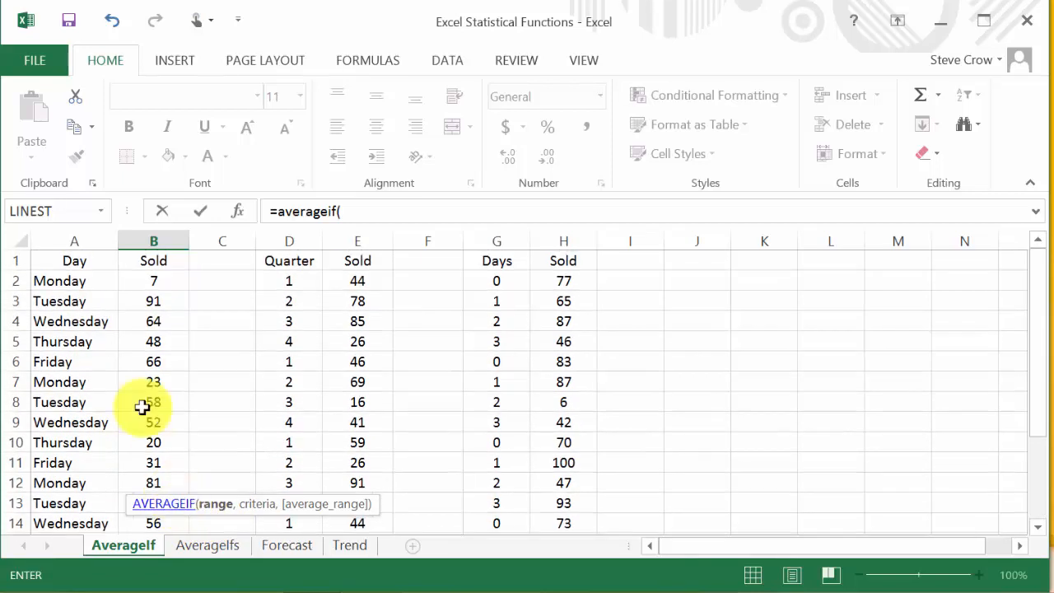
drag(89, 281, 77, 486)
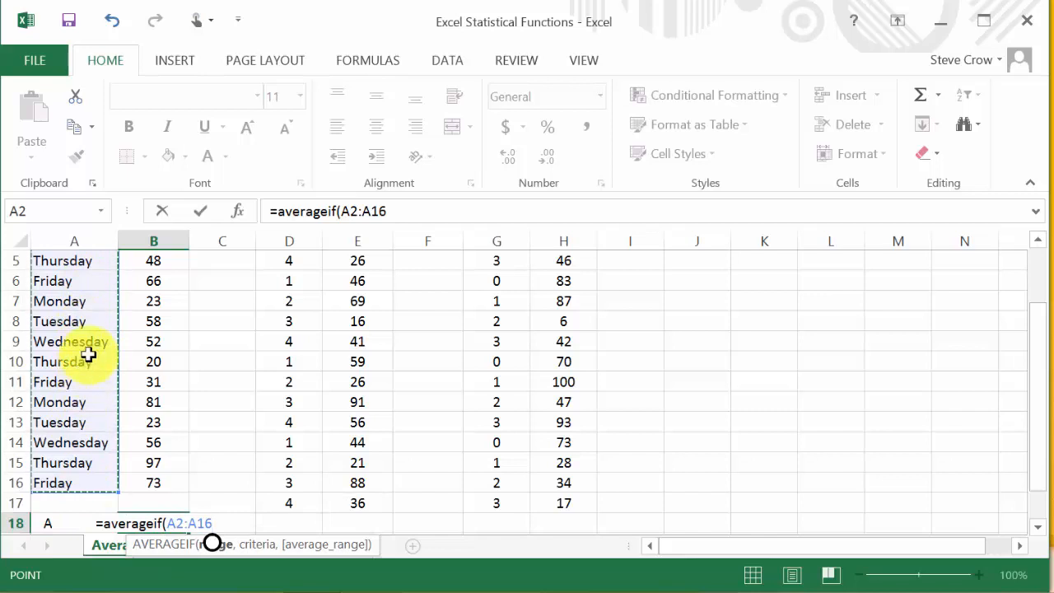
scroll(88, 356, down, 1)
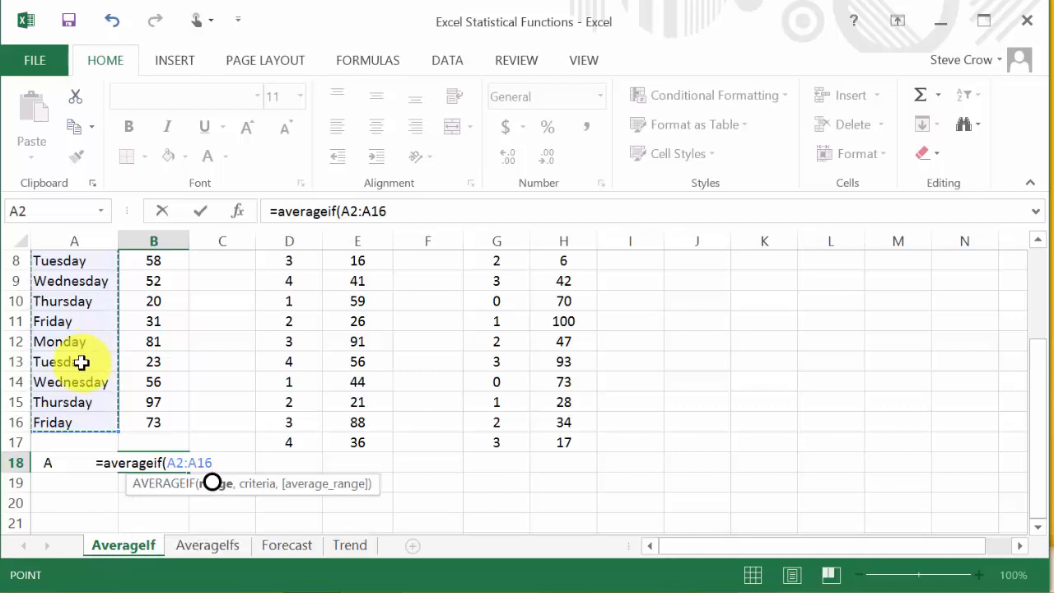
Add "Monday" as the criteria of the AVERAGEIF formula in B18.
text(,)
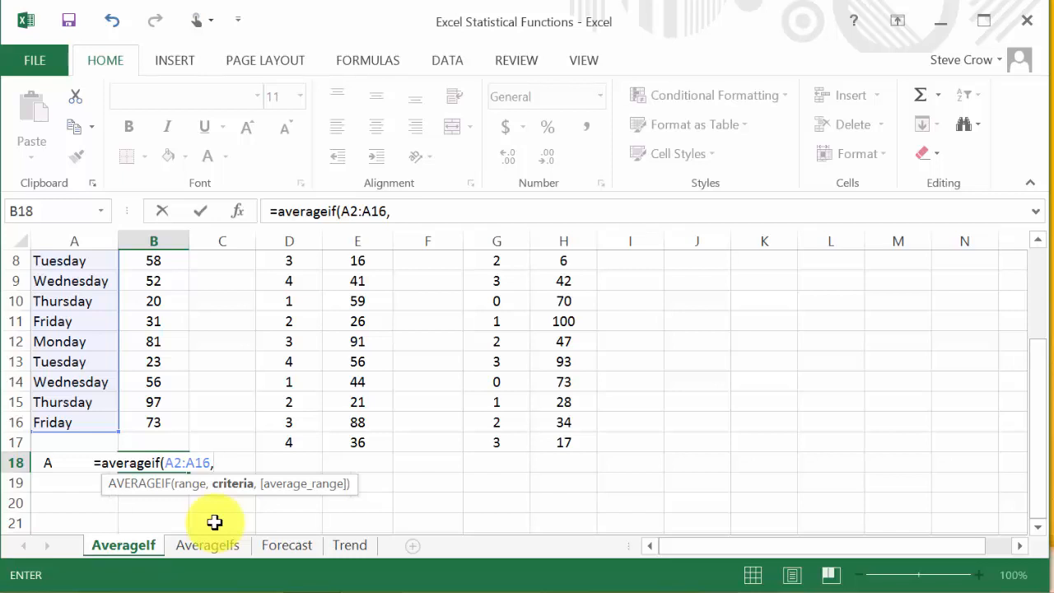
text(")
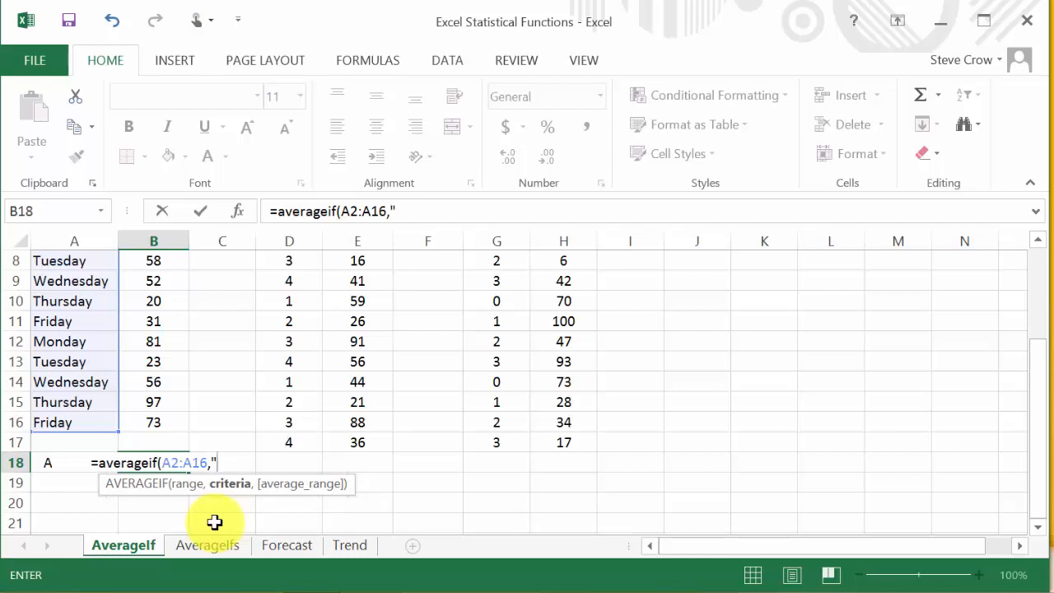
text(Moc)
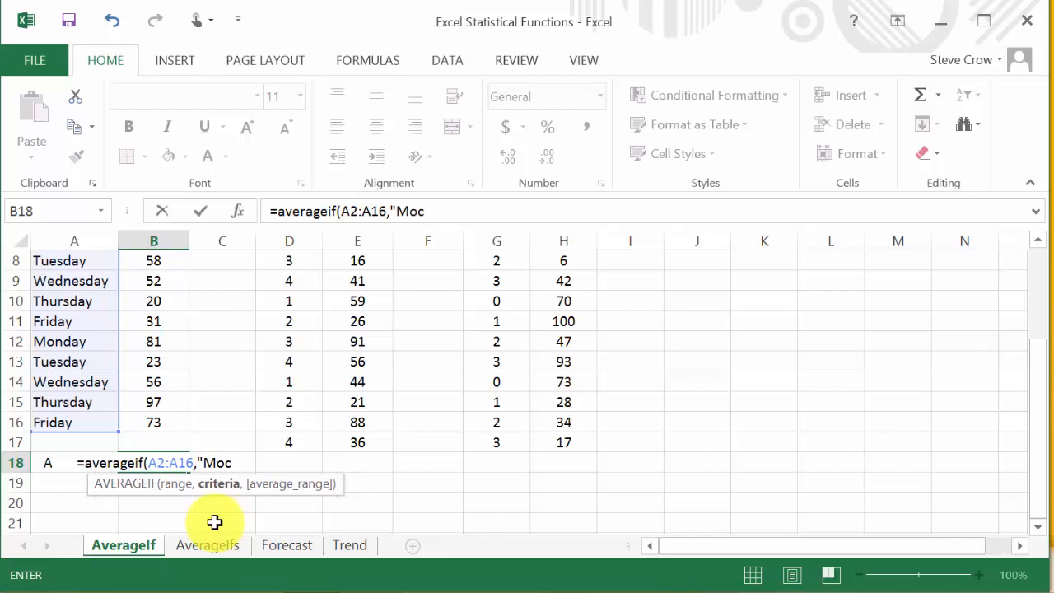
key(BackSpace)
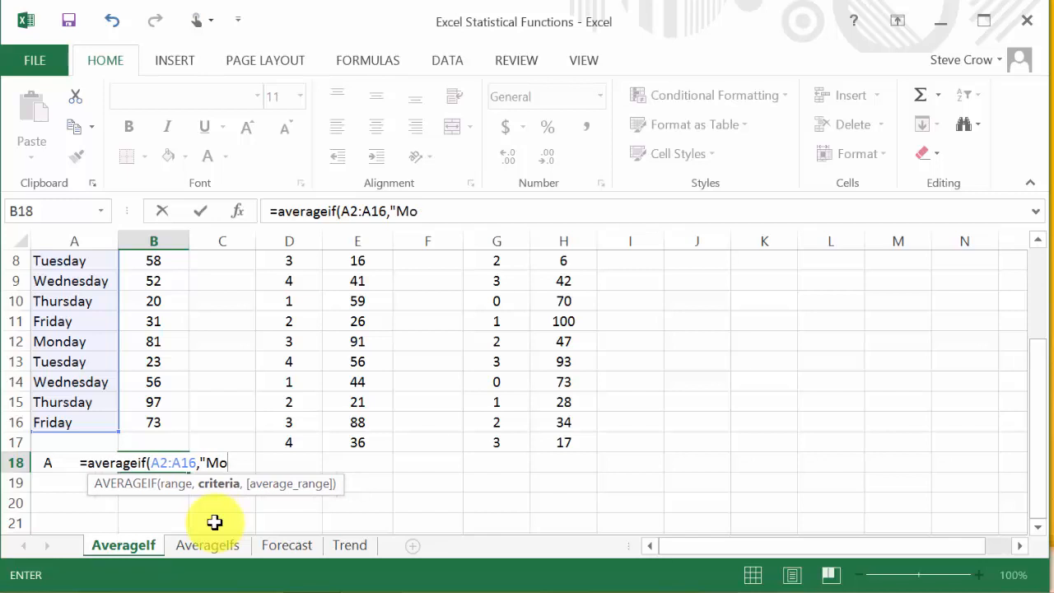
text(nday)
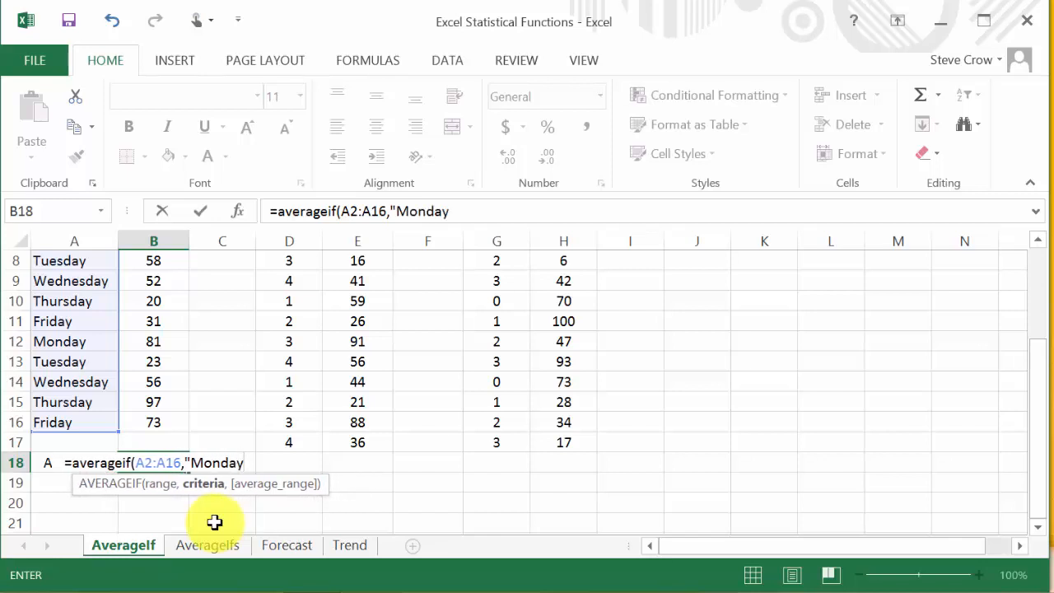
text(")
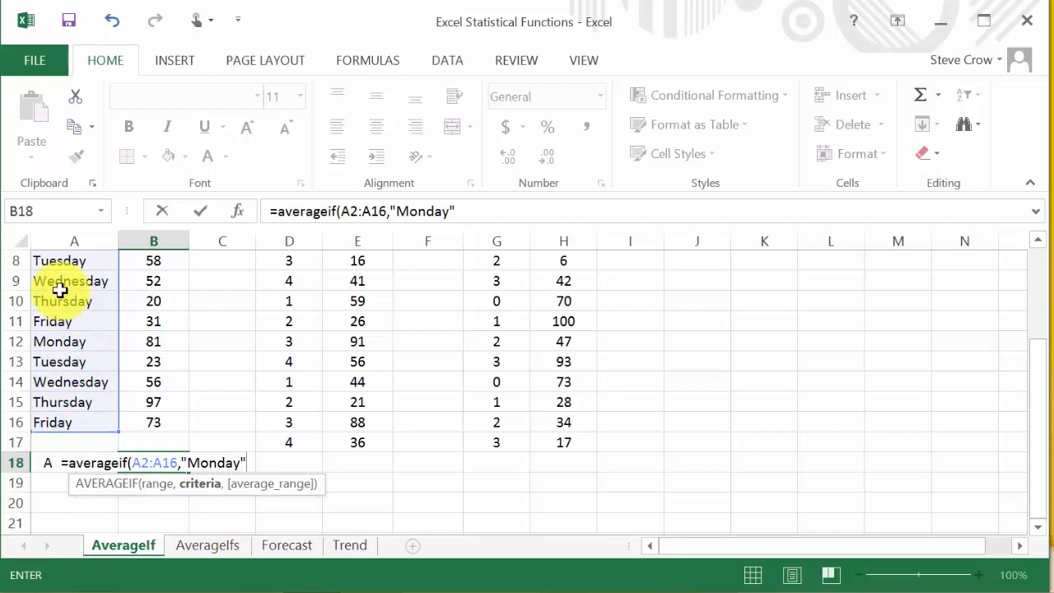
text(,)
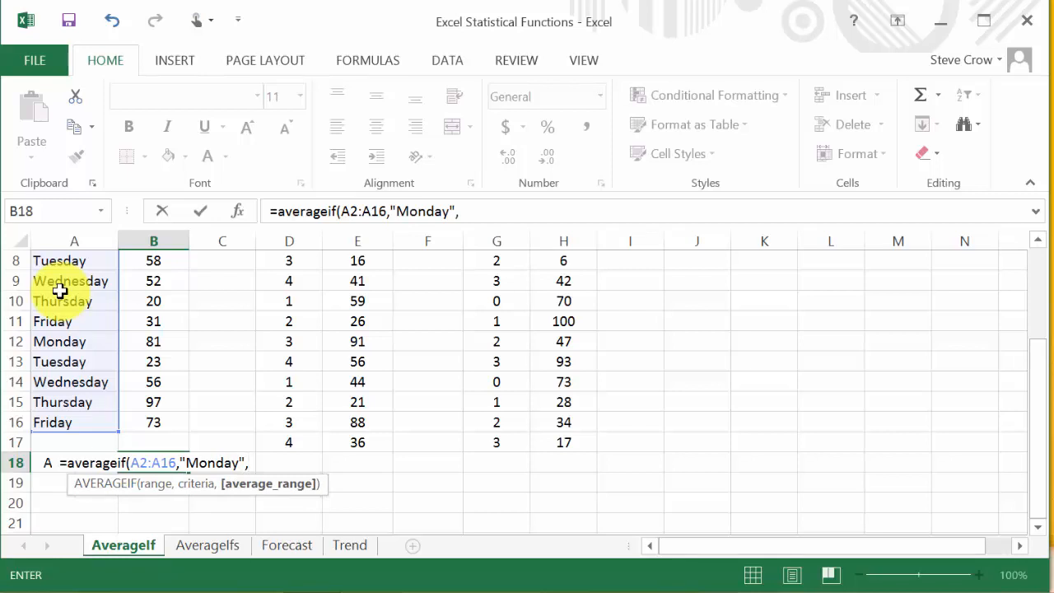
Set the Sold values B2:B16 as the average range and complete the AVERAGEIF formula in B18.
click(164, 424)
drag(164, 424, 153, 278)
scroll(287, 338, down, 2)
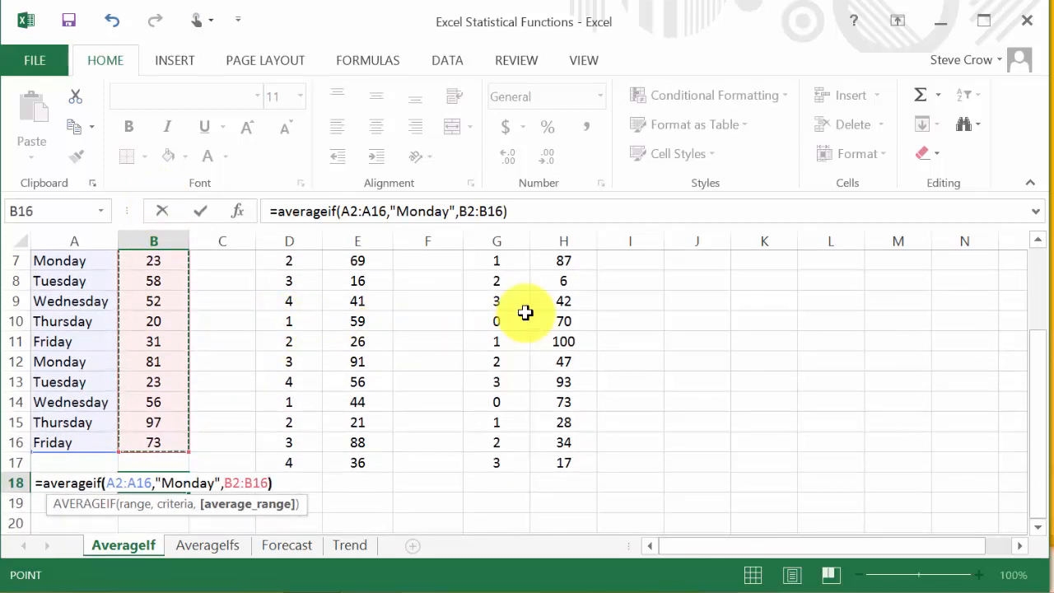
text())
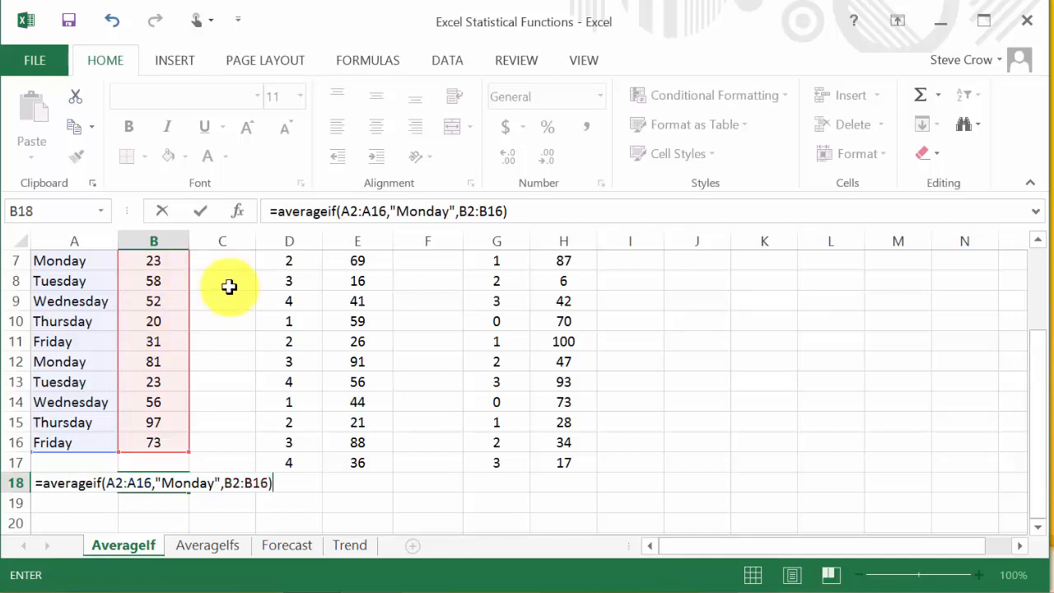
key(Return)
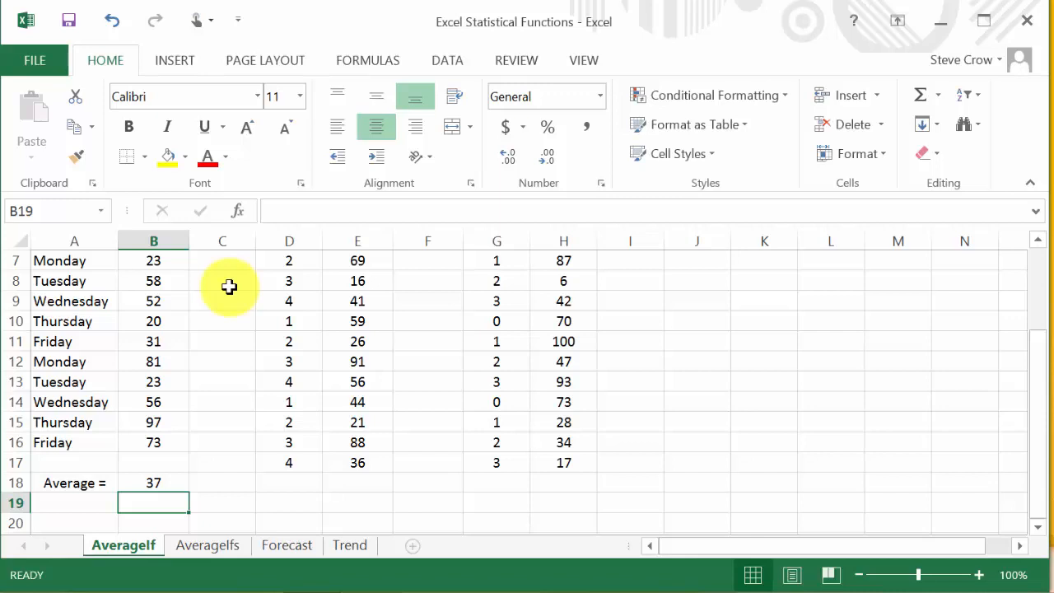
Check the average of the Monday sales by selecting only cells B2, B7 and B12 together.
scroll(227, 296, up, 2)
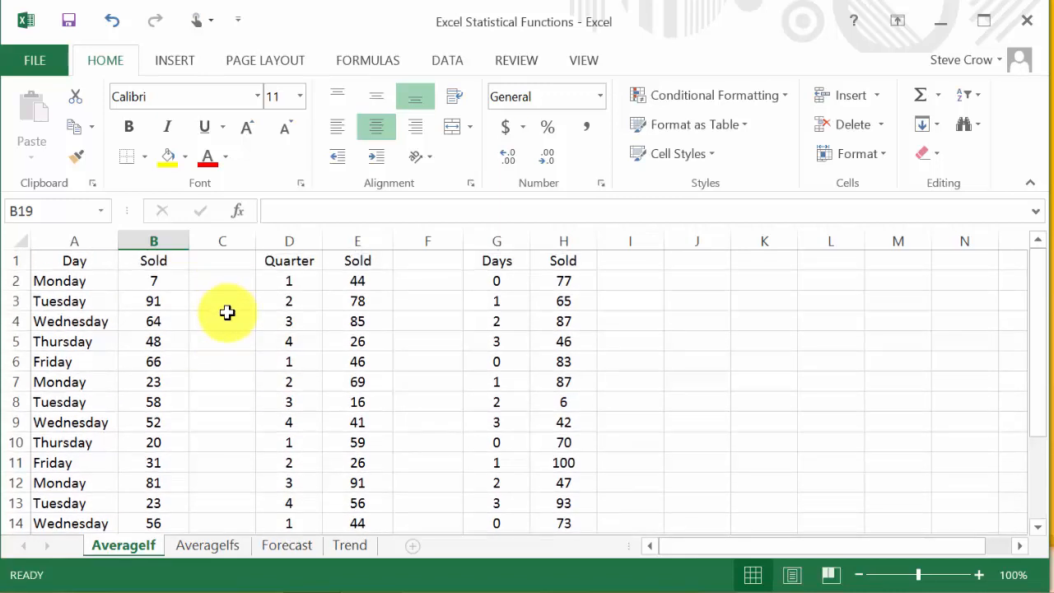
click(161, 281)
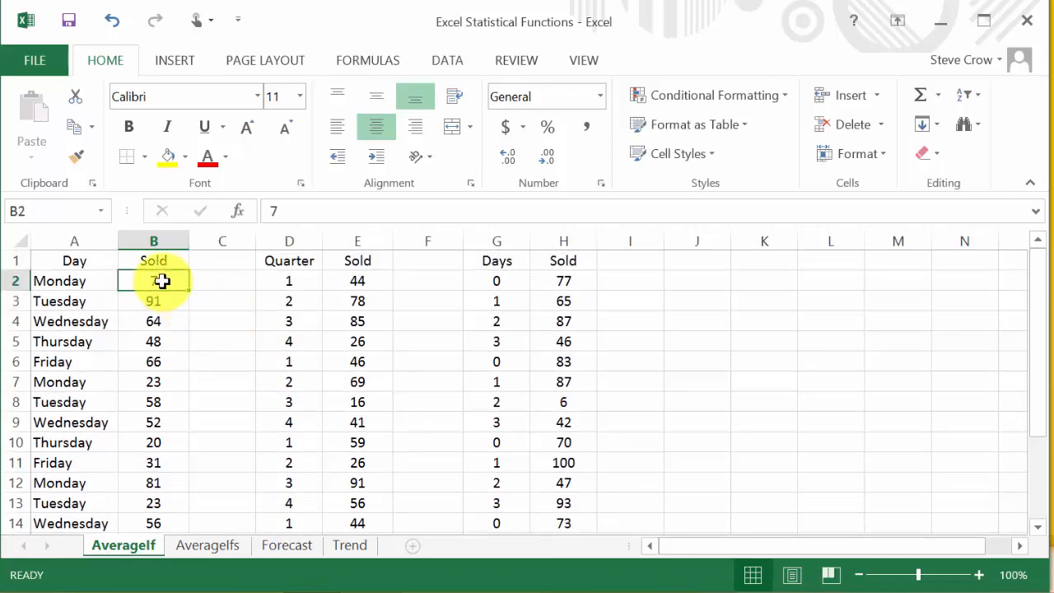
ctrl+click(157, 381)
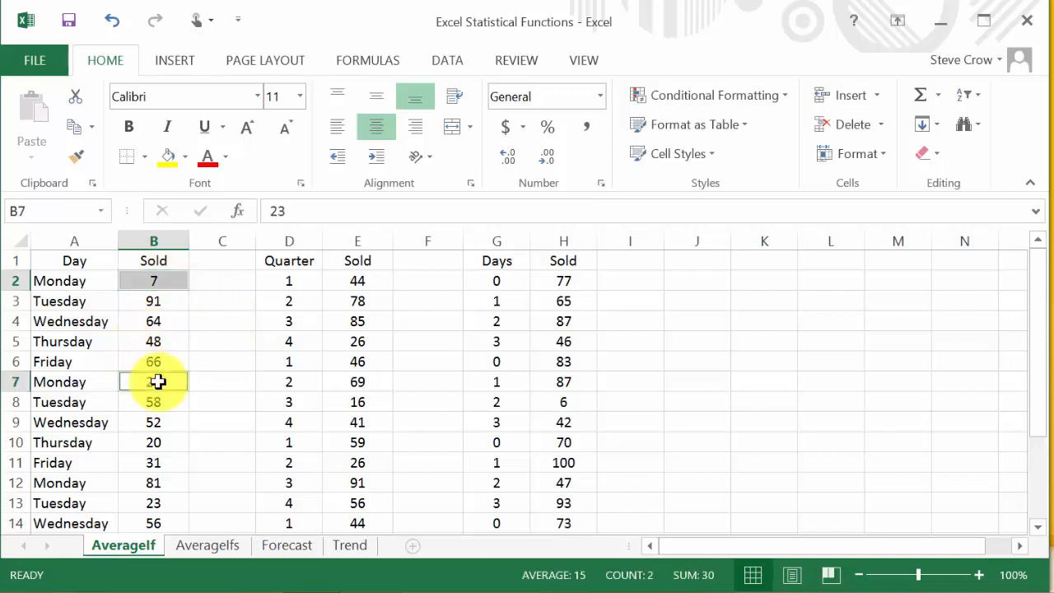
ctrl+click(150, 483)
scroll(163, 442, down, 1)
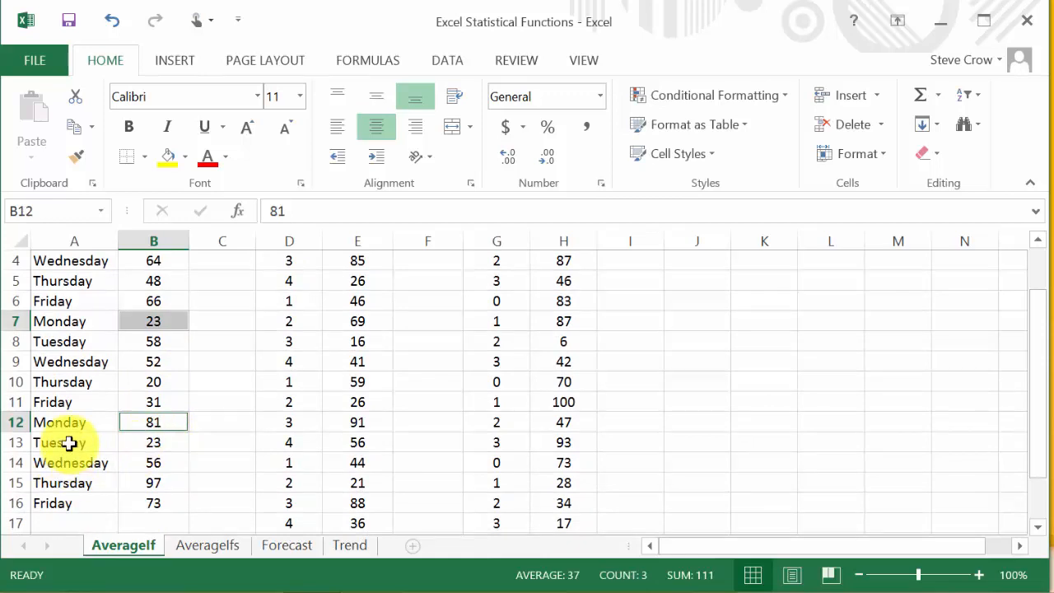
scroll(77, 431, up, 1)
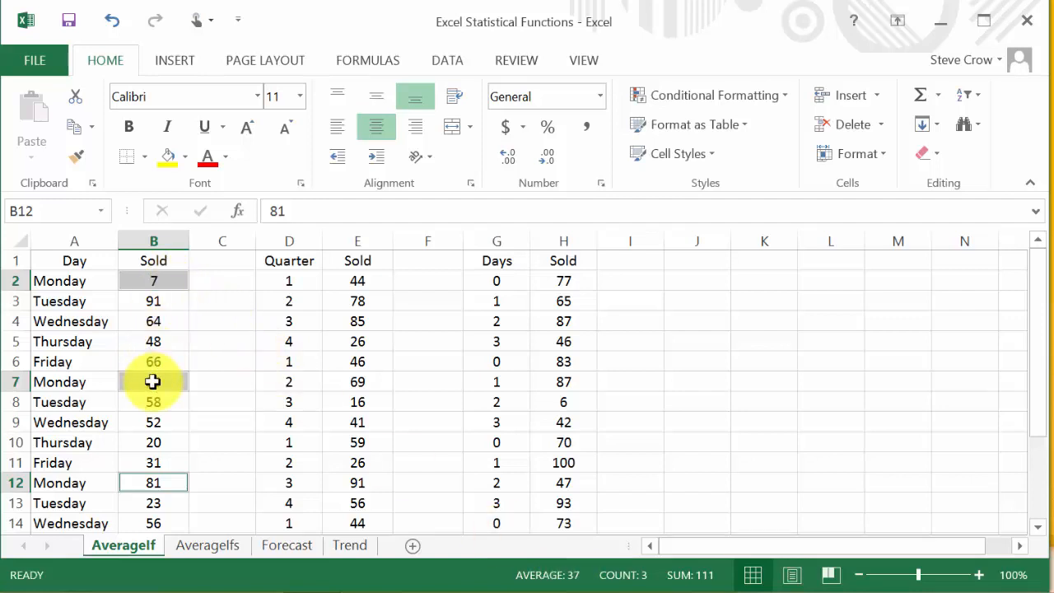
Start an AVERAGEIF formula in cell D19, below the Quarter column.
scroll(272, 357, down, 3)
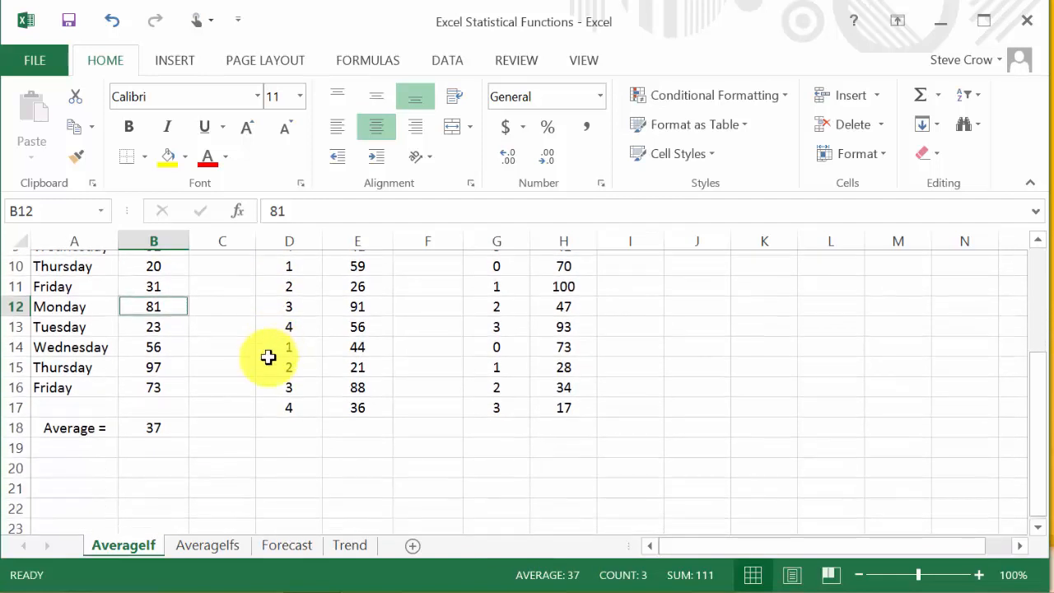
click(242, 418)
click(279, 441)
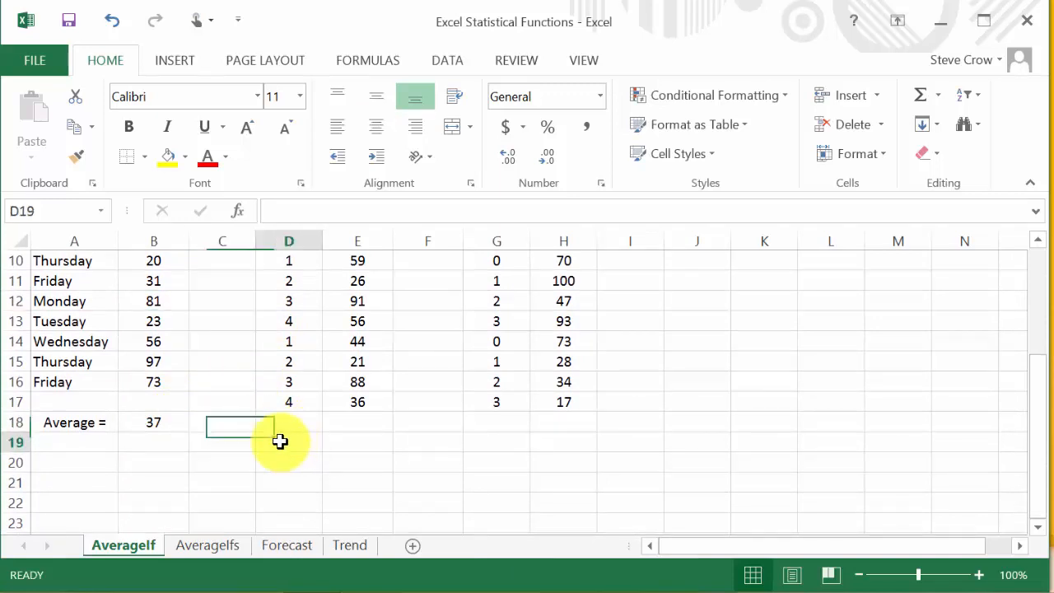
scroll(304, 460, up, 1)
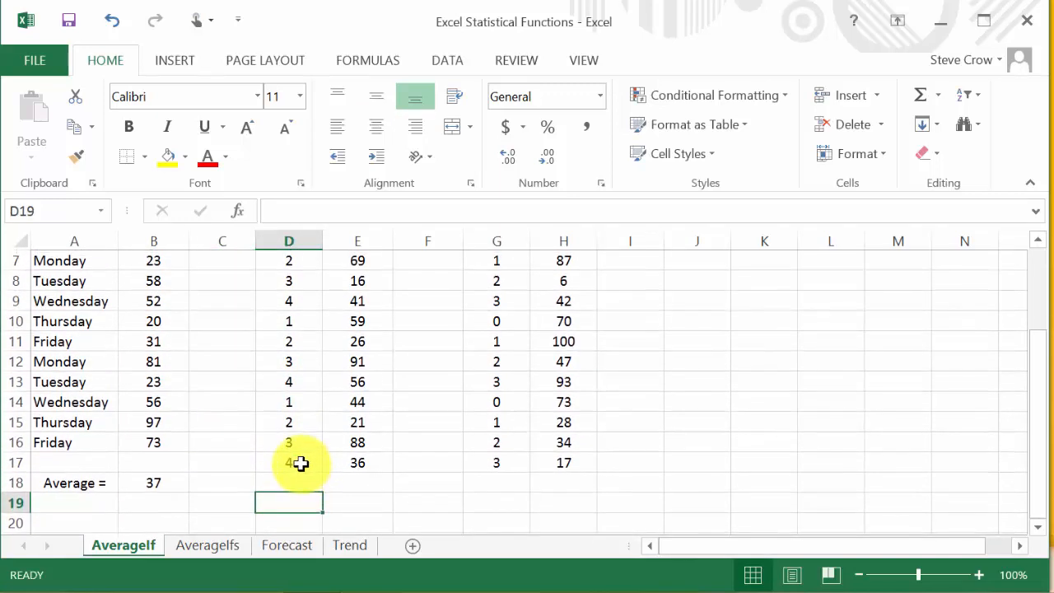
scroll(298, 461, up, 1)
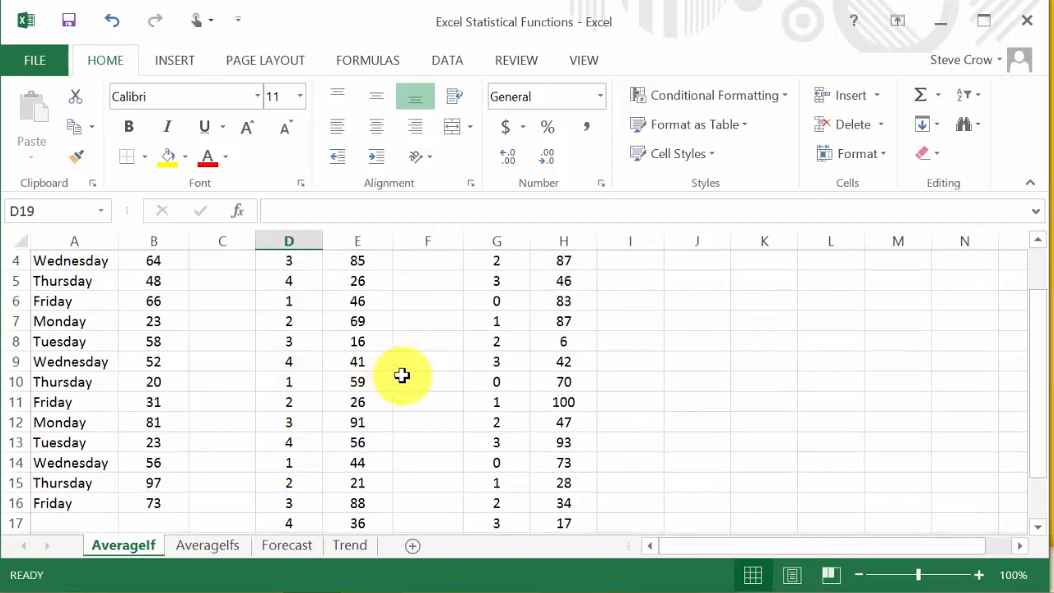
scroll(401, 375, up, 1)
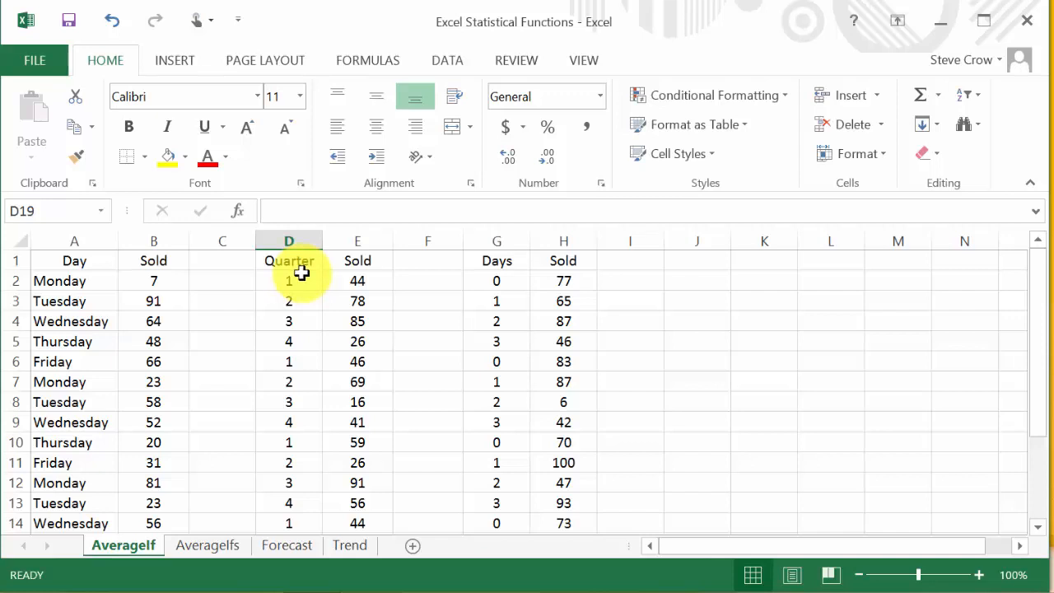
scroll(302, 272, down, 3)
scroll(397, 363, up, 1)
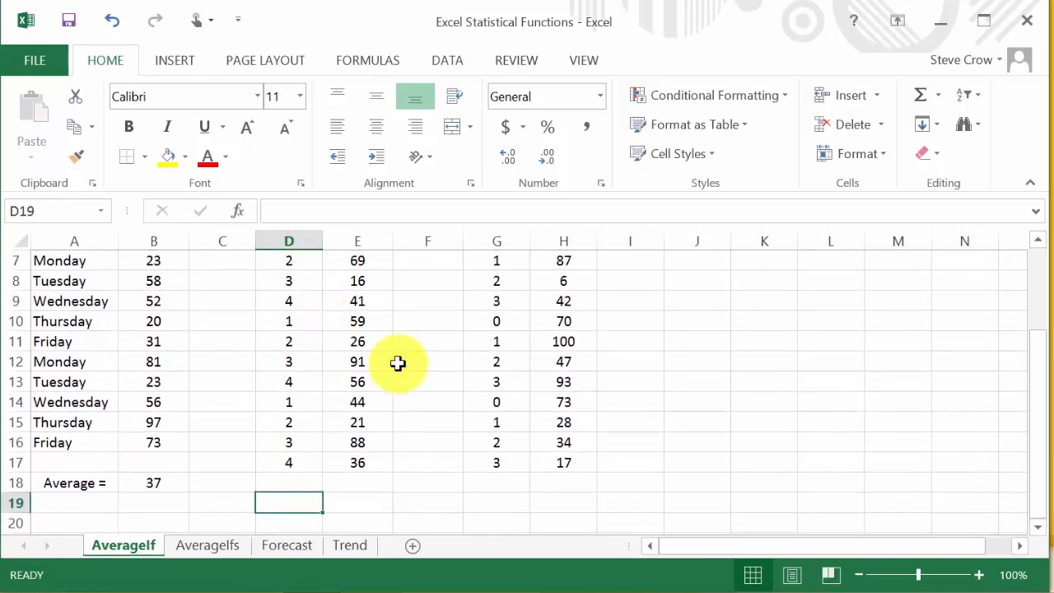
text(=average)
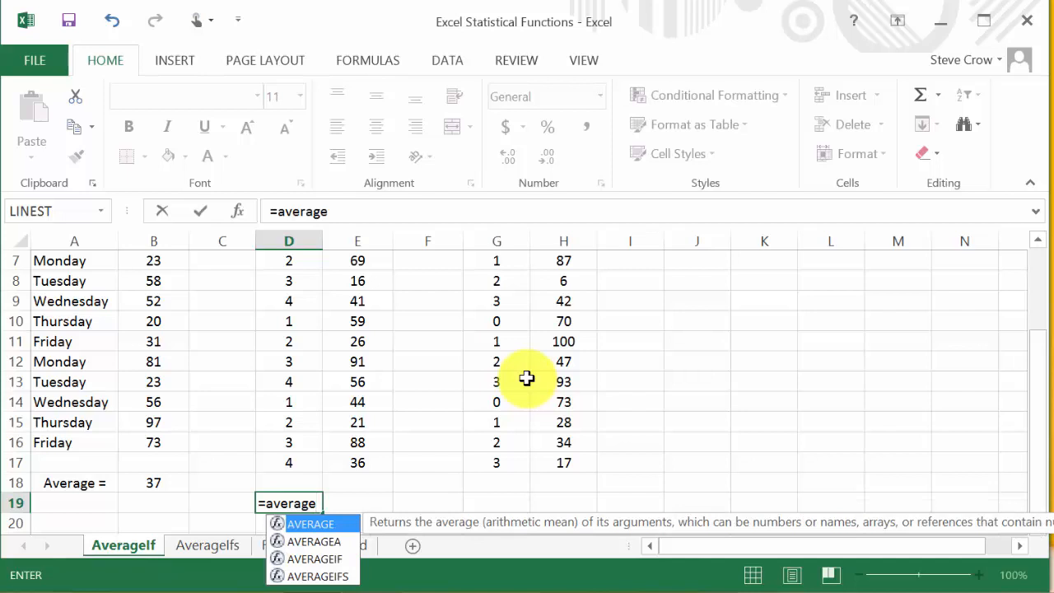
click(333, 566)
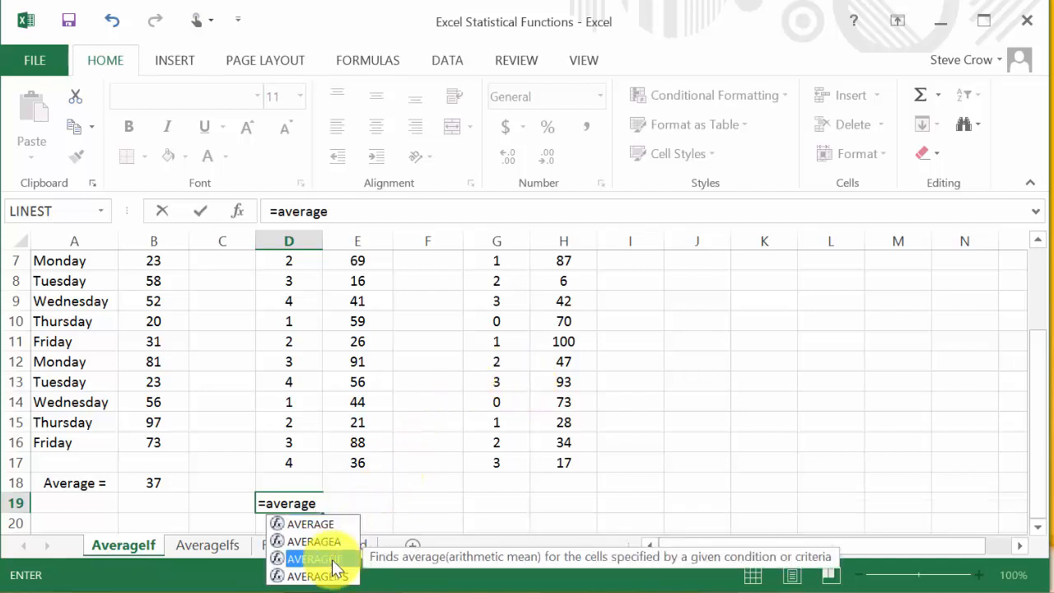
double_click(336, 565)
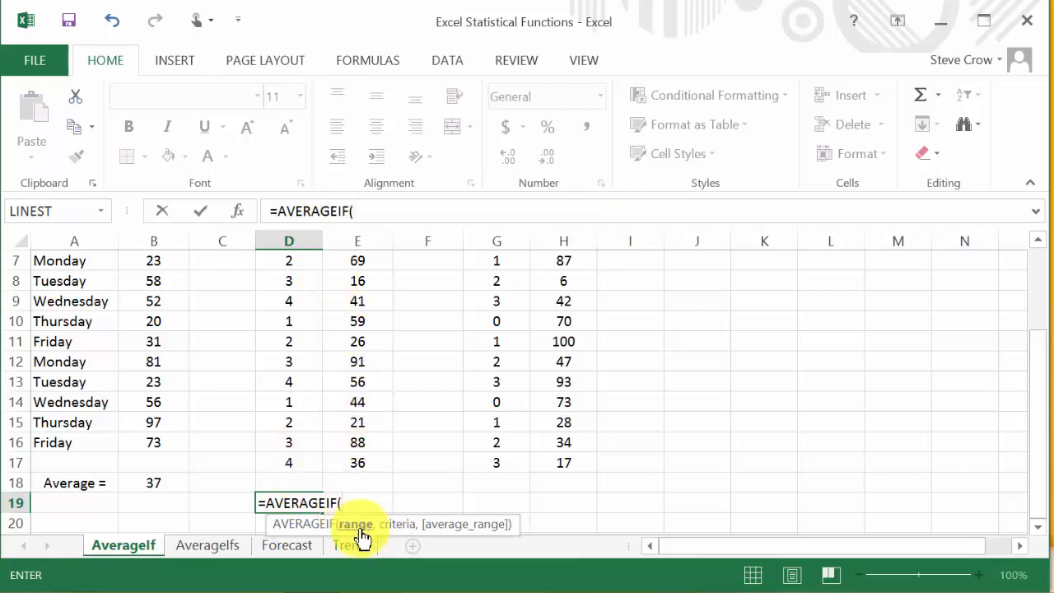
Set the Quarter cells D2:D17 as the range and ">2" as the criteria of the AVERAGEIF formula in D19.
click(287, 464)
drag(282, 433, 303, 288)
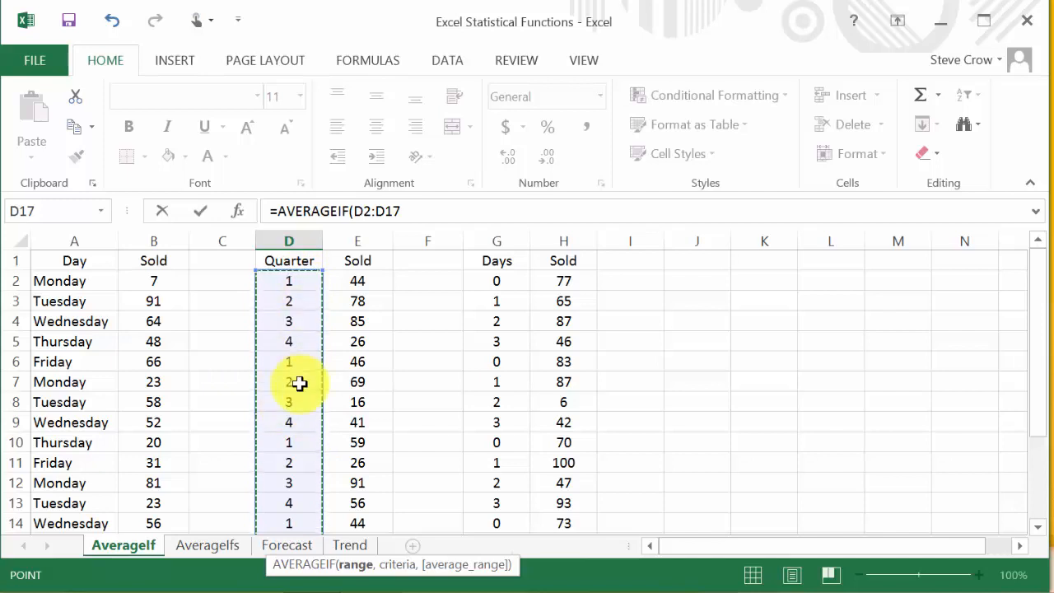
scroll(299, 378, down, 2)
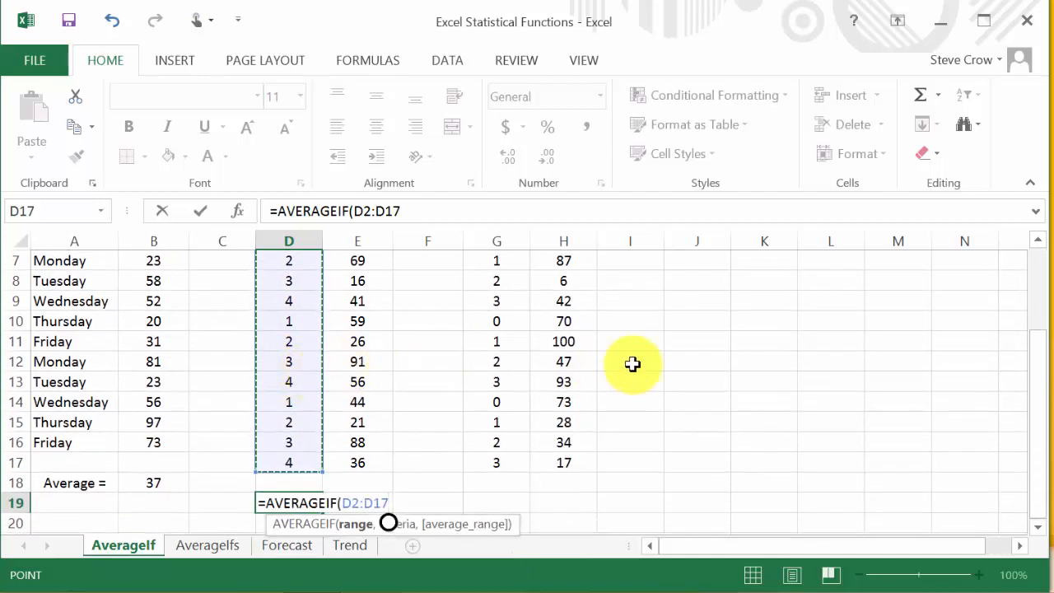
text(,)
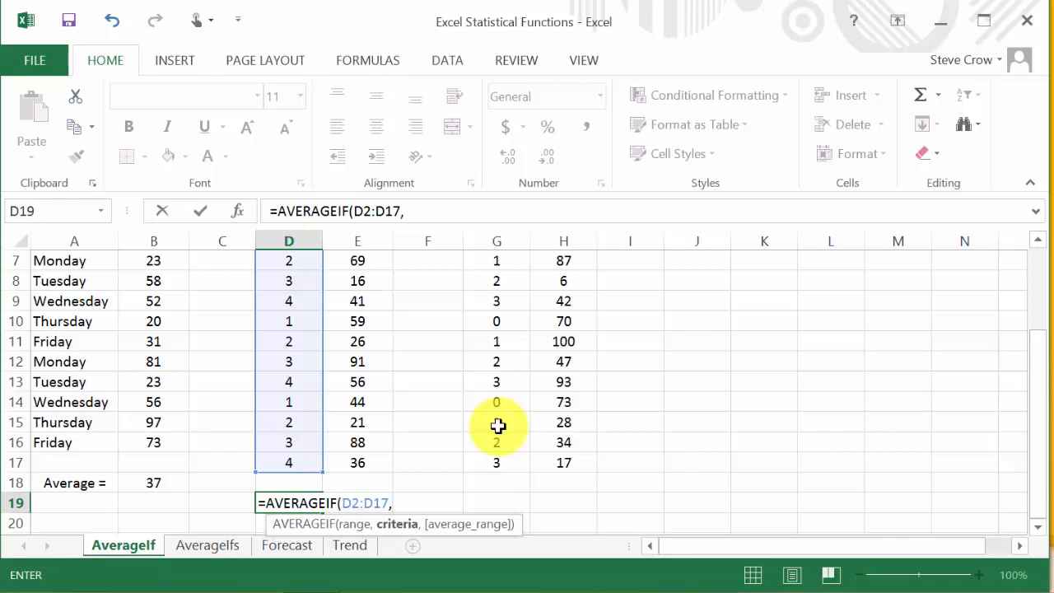
text(">2")
text(,)
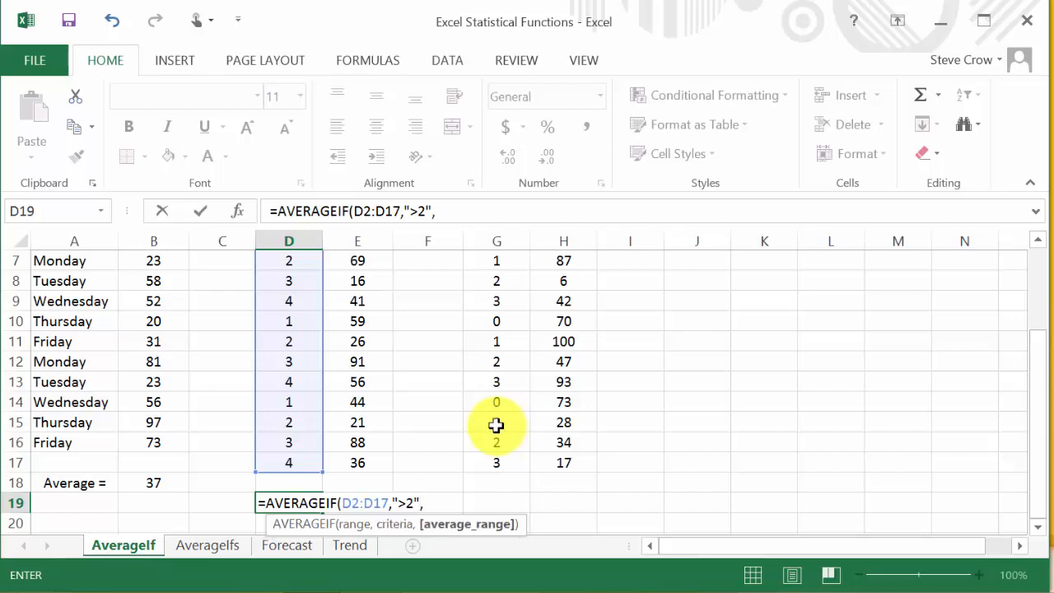
Set the Sold values E2:E17 as the average range and complete the AVERAGEIF formula in D19.
drag(367, 462, 368, 281)
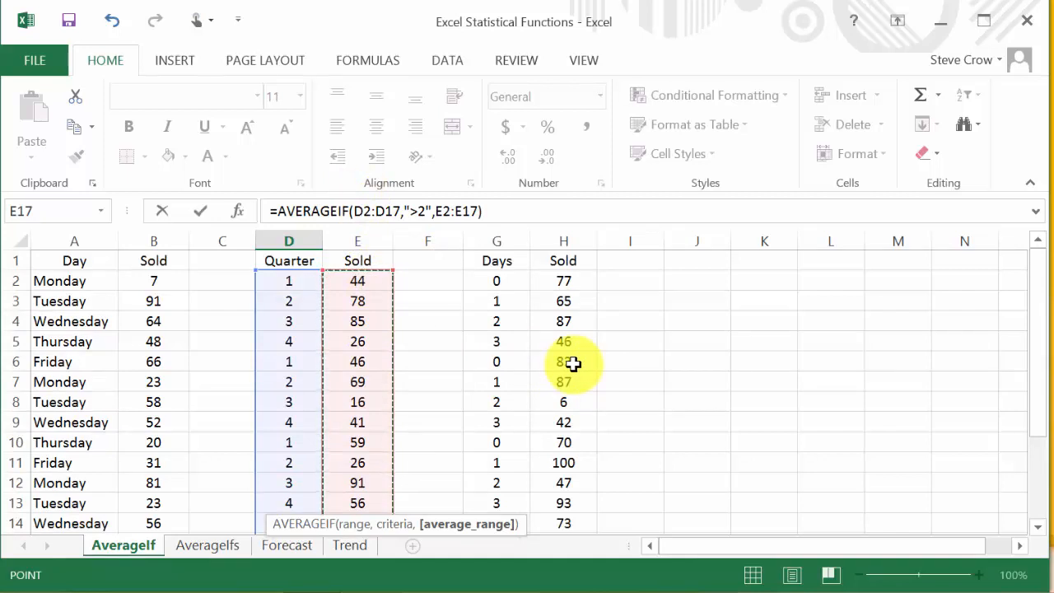
text())
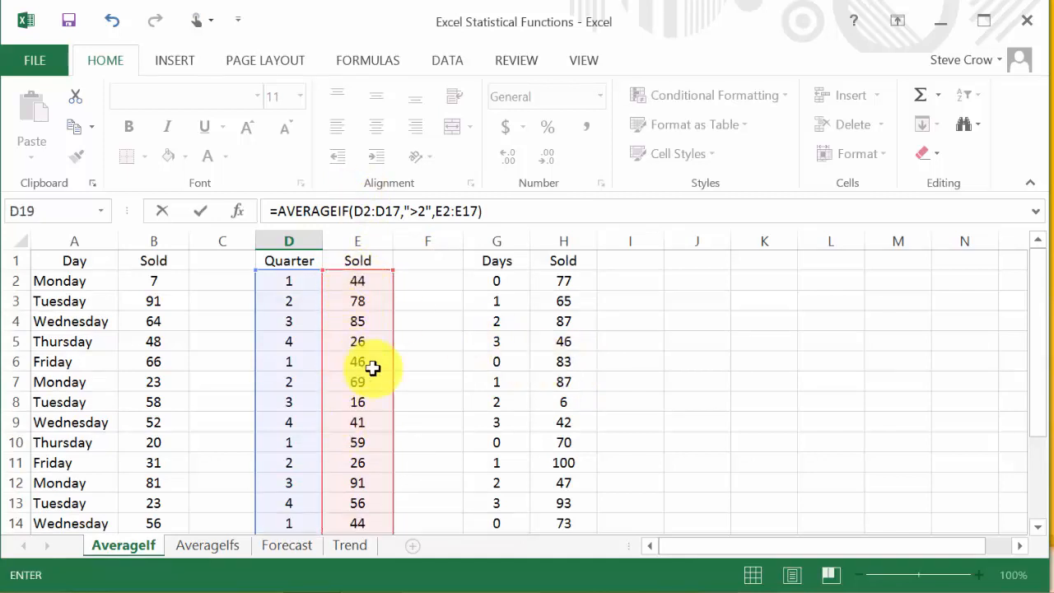
scroll(495, 331, down, 2)
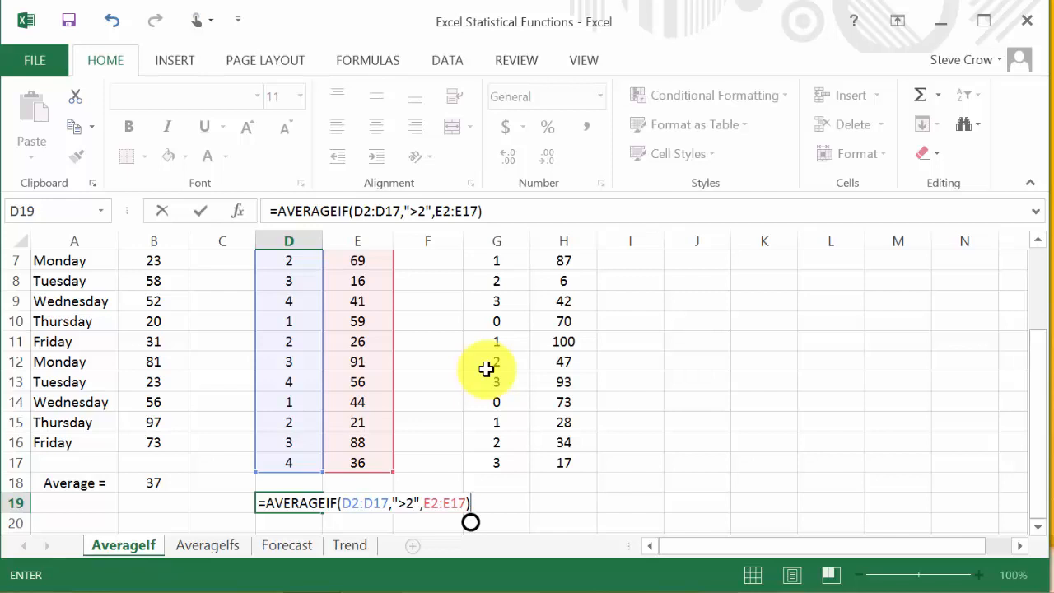
key(Return)
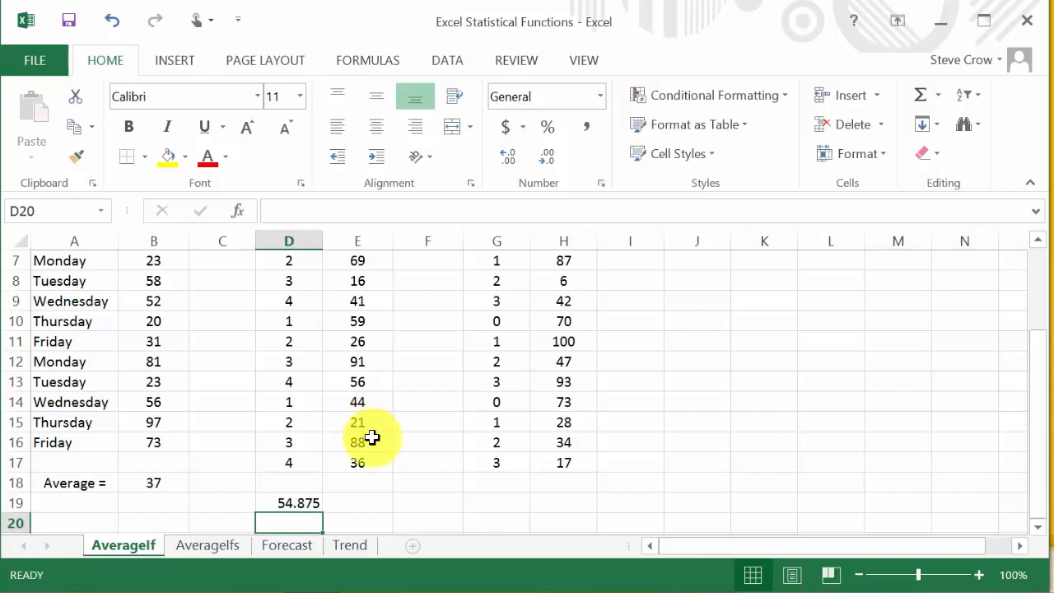
Start an AVERAGEIF formula in cell G19, below the Days column.
click(484, 501)
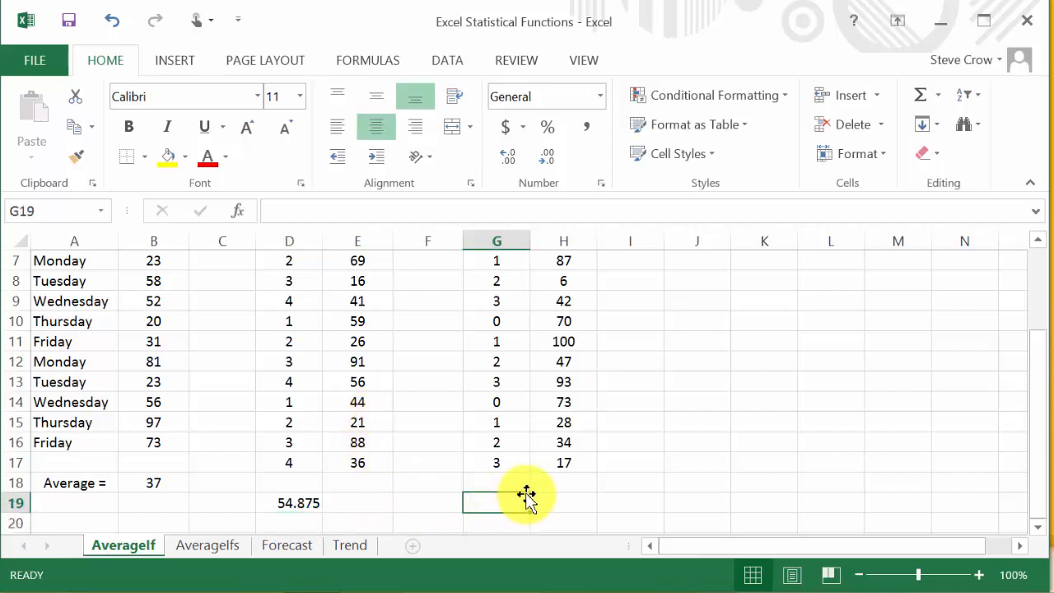
scroll(523, 498, up, 2)
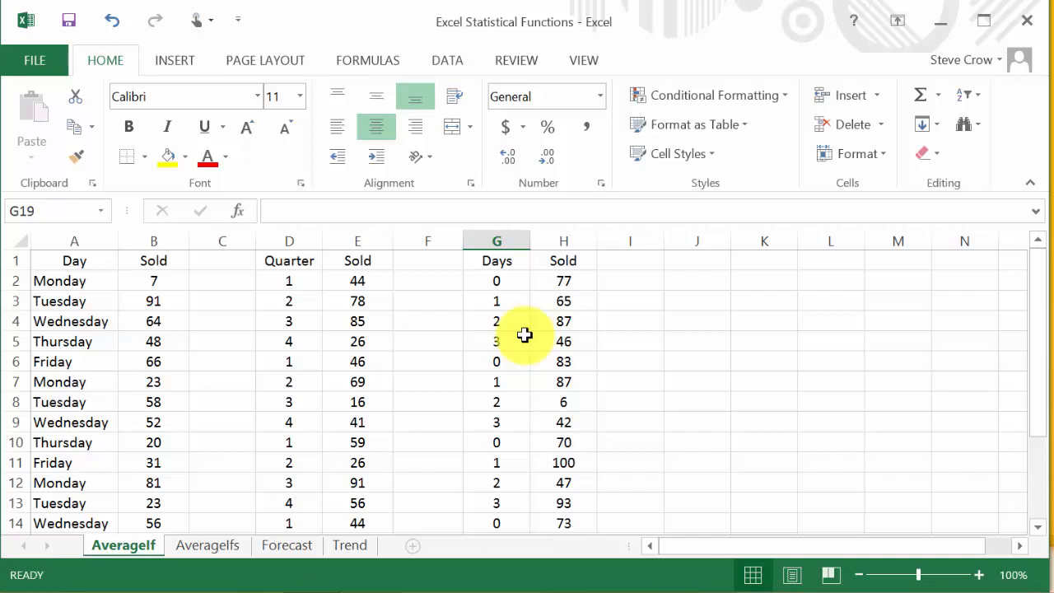
scroll(524, 334, down, 3)
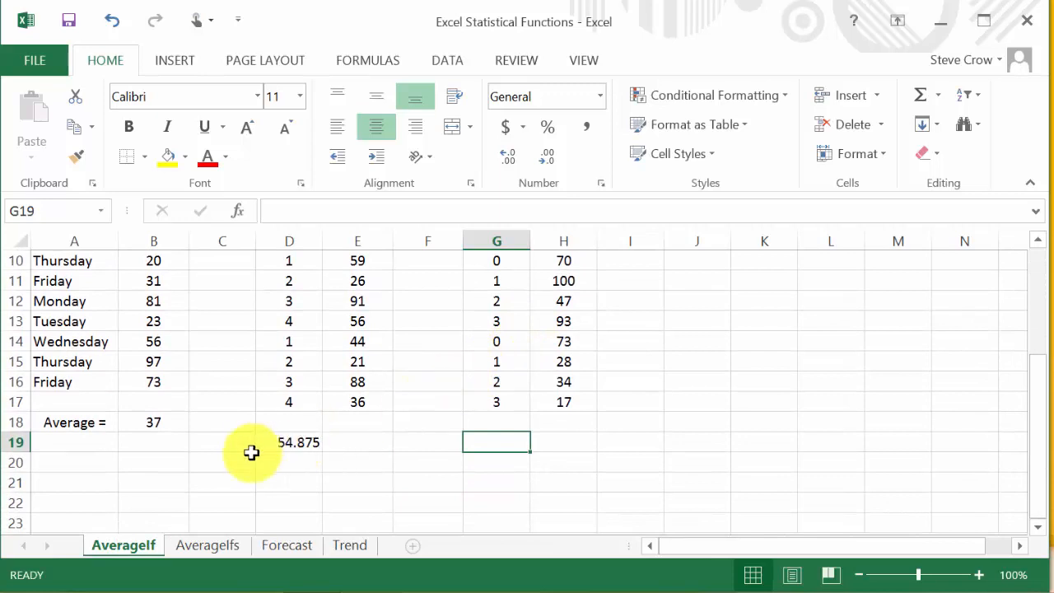
click(275, 439)
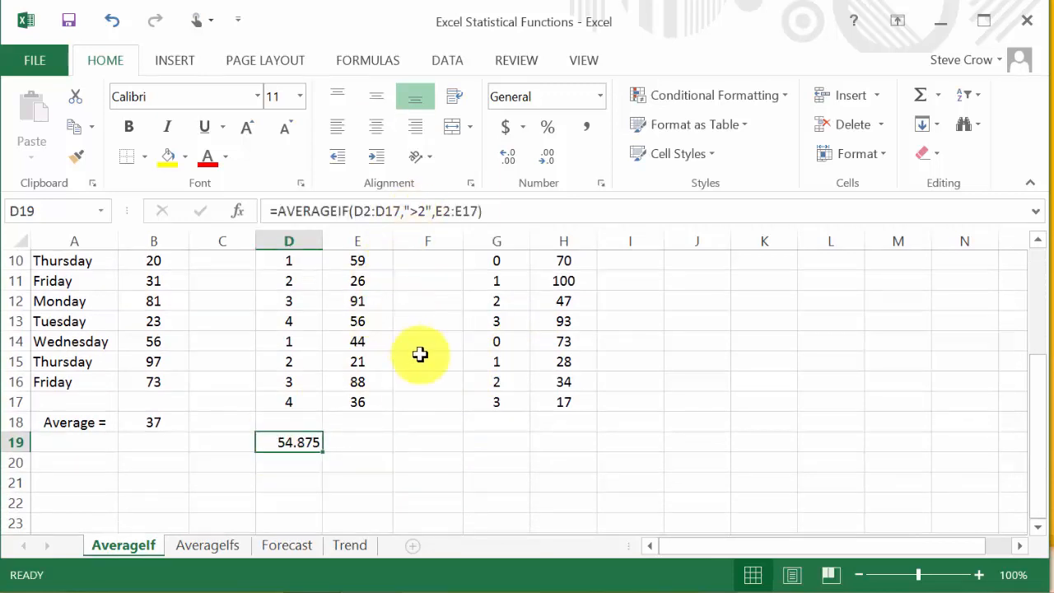
click(487, 442)
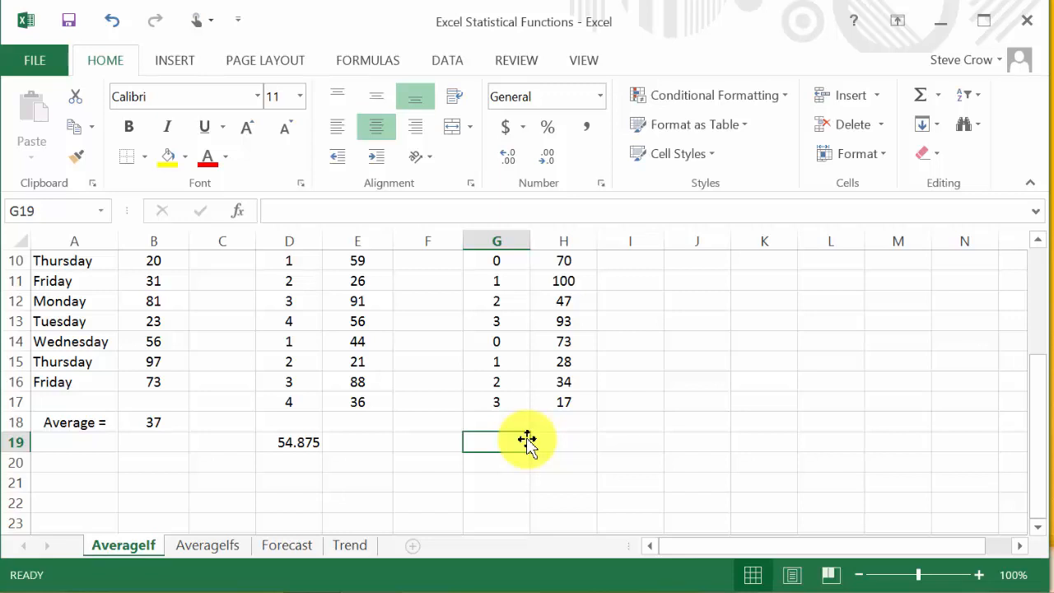
text(=)
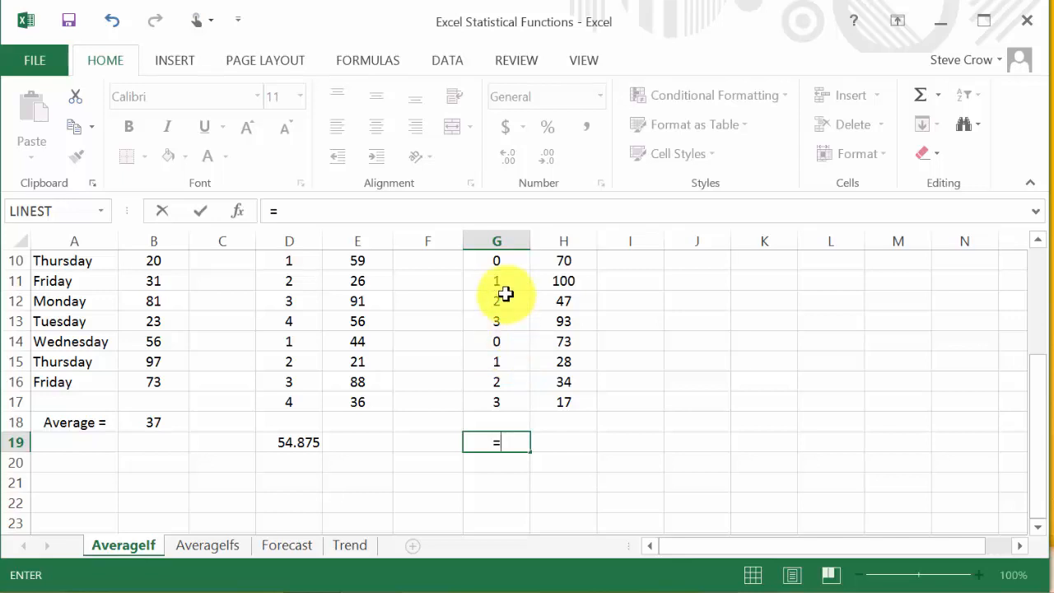
text(a)
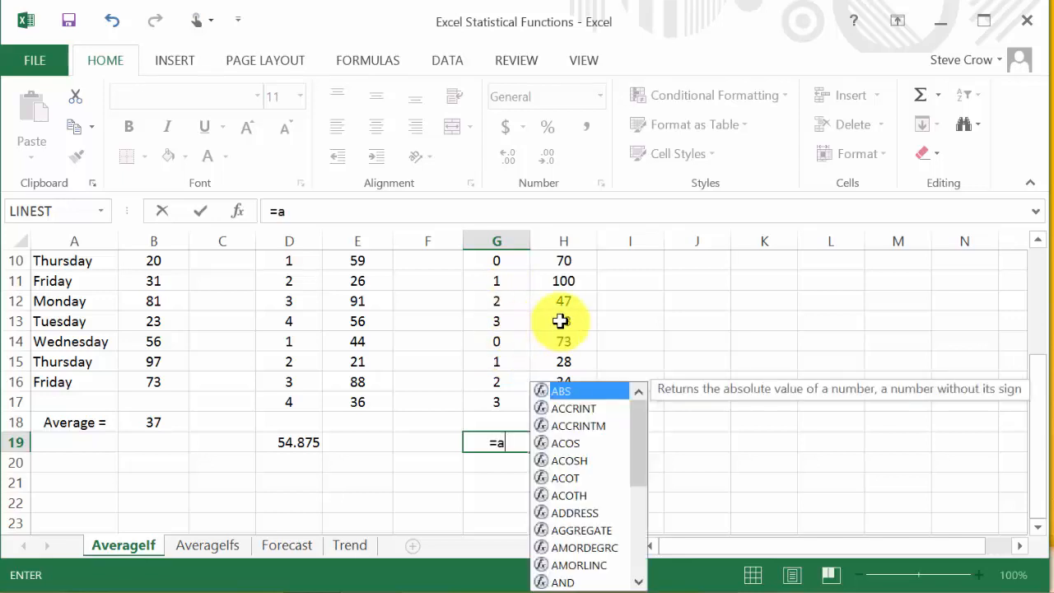
text(verageif()
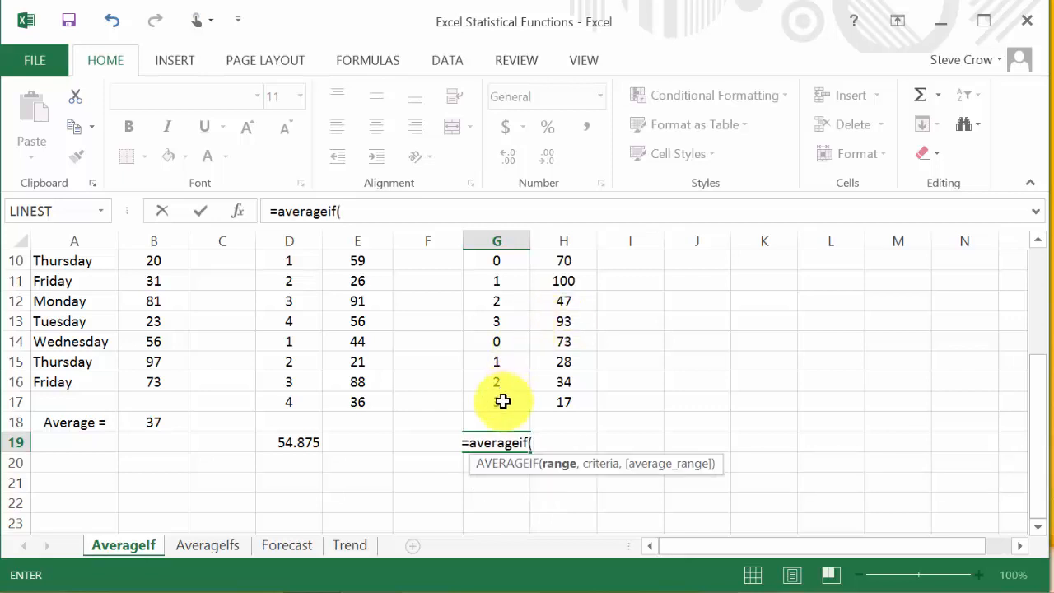
Set the Days cells G2:G17 as the range of the AVERAGEIF formula in G19.
drag(503, 401, 481, 224)
drag(481, 212, 492, 287)
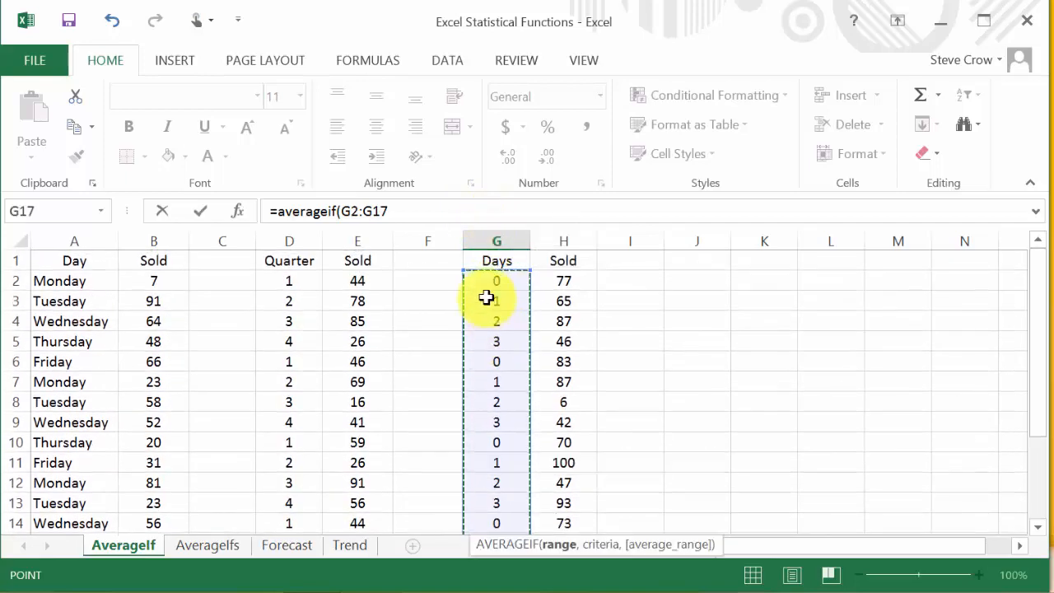
scroll(645, 345, down, 2)
scroll(721, 336, down, 1)
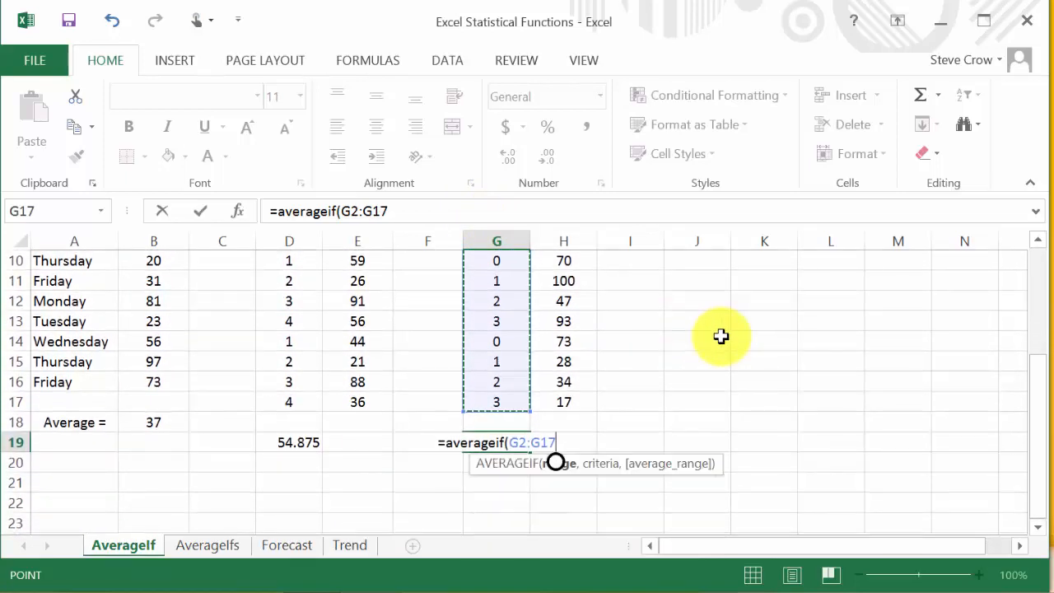
text(,)
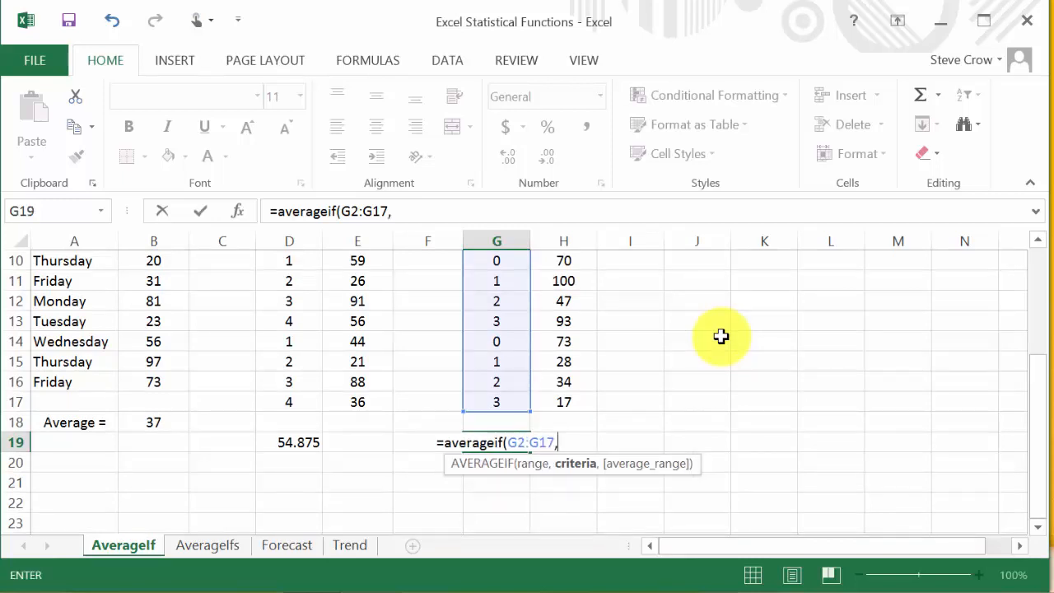
Add "<>0" as the criteria of the AVERAGEIF formula in G19.
text(")
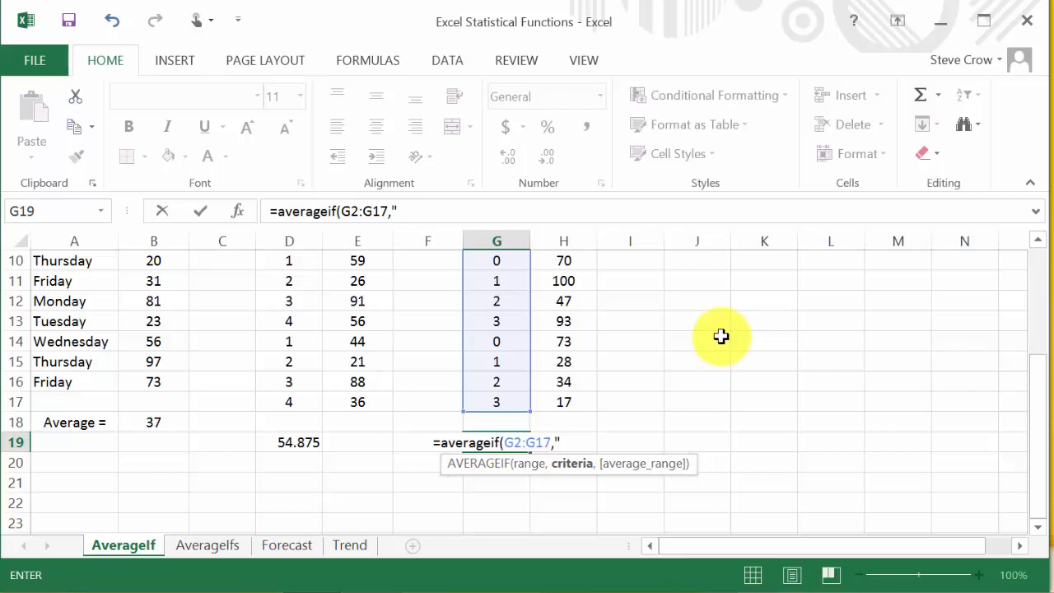
text(<>)
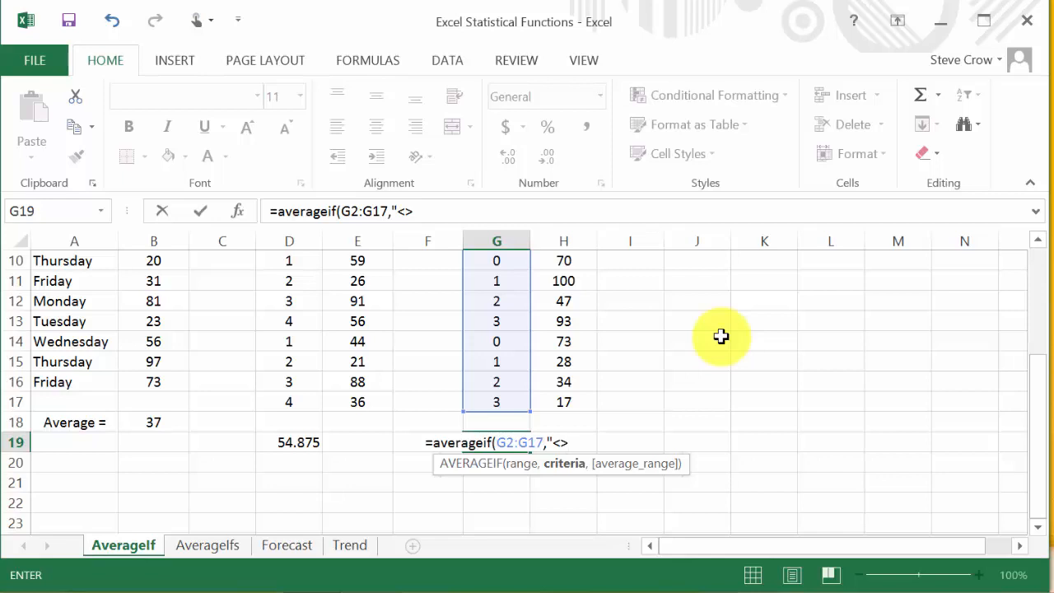
text(0)
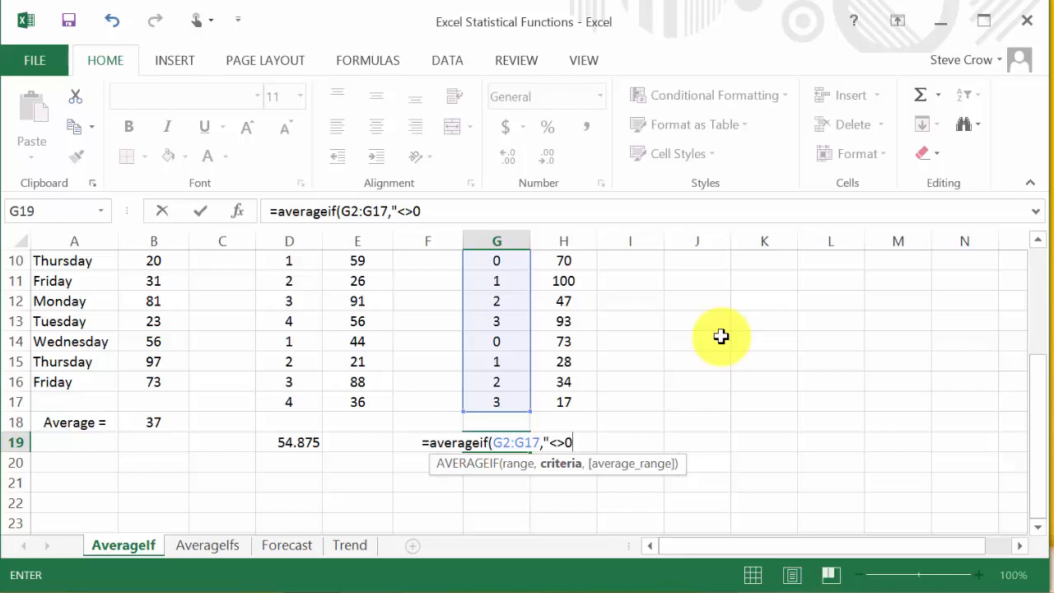
text(",)
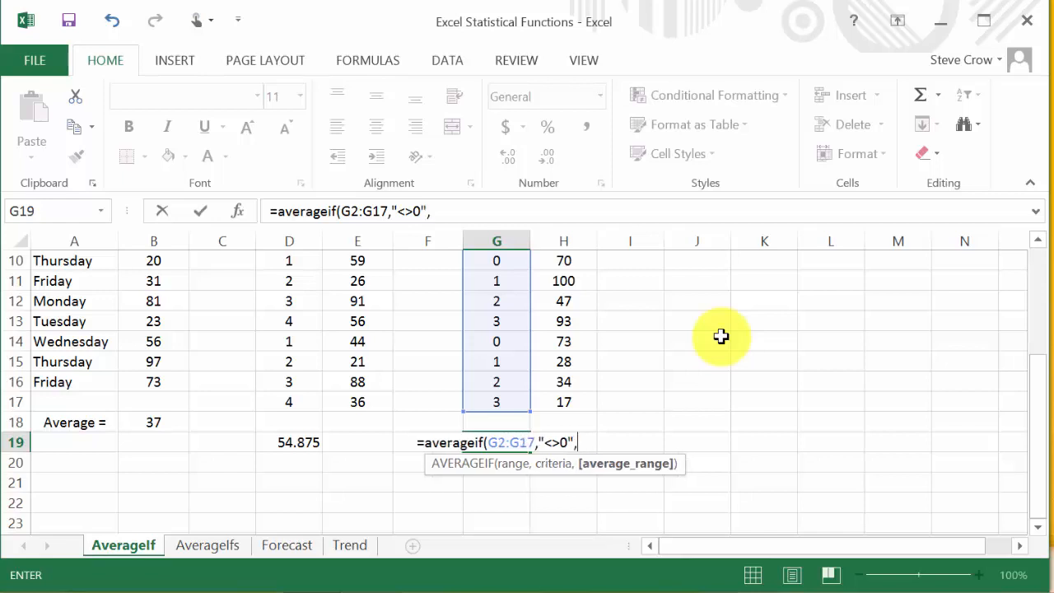
Set the Sold values H2:H17 as the average range and complete the AVERAGEIF formula in G19.
click(565, 401)
drag(568, 376, 577, 285)
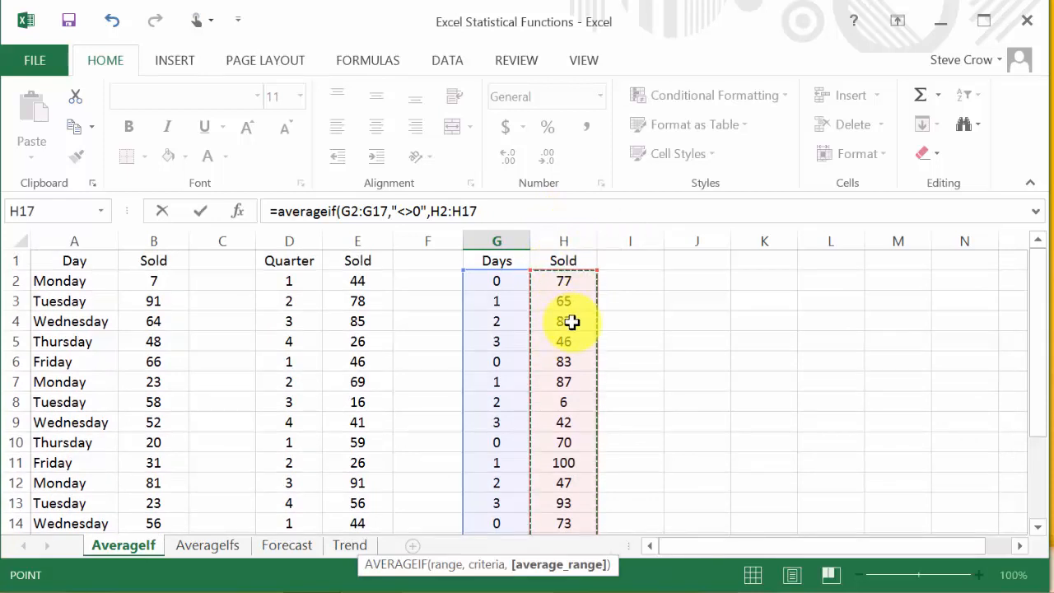
scroll(572, 321, down, 1)
scroll(572, 321, down, 3)
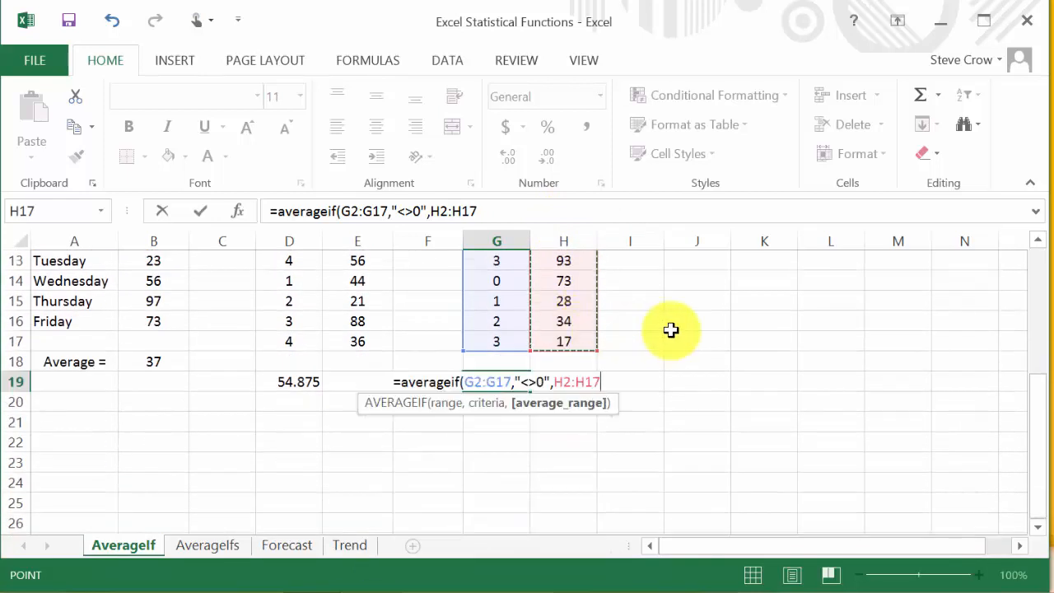
text())
key(Return)
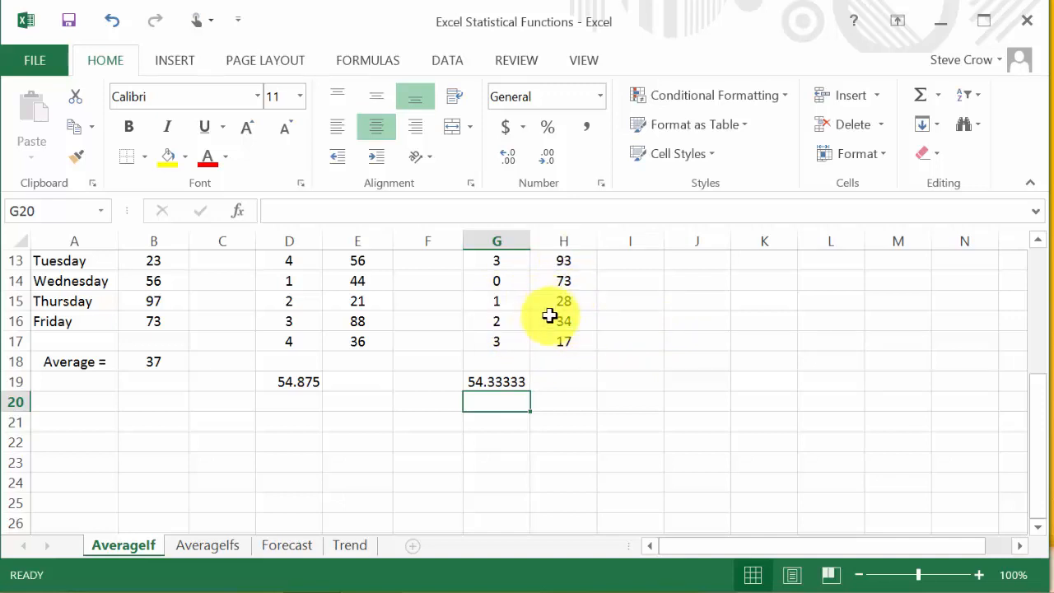
scroll(568, 338, up, 1)
scroll(569, 321, up, 2)
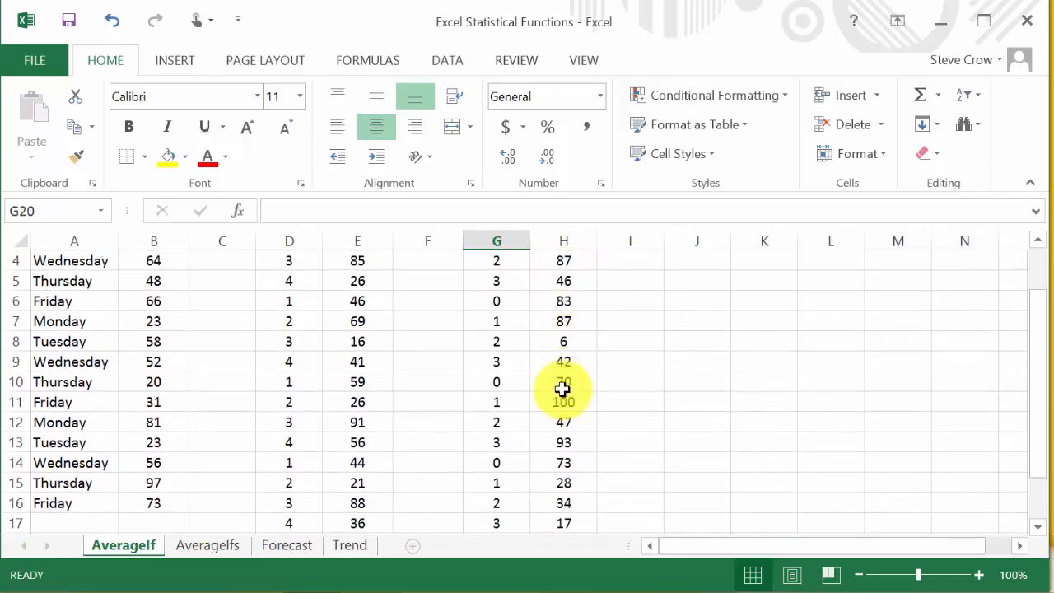
scroll(647, 392, down, 2)
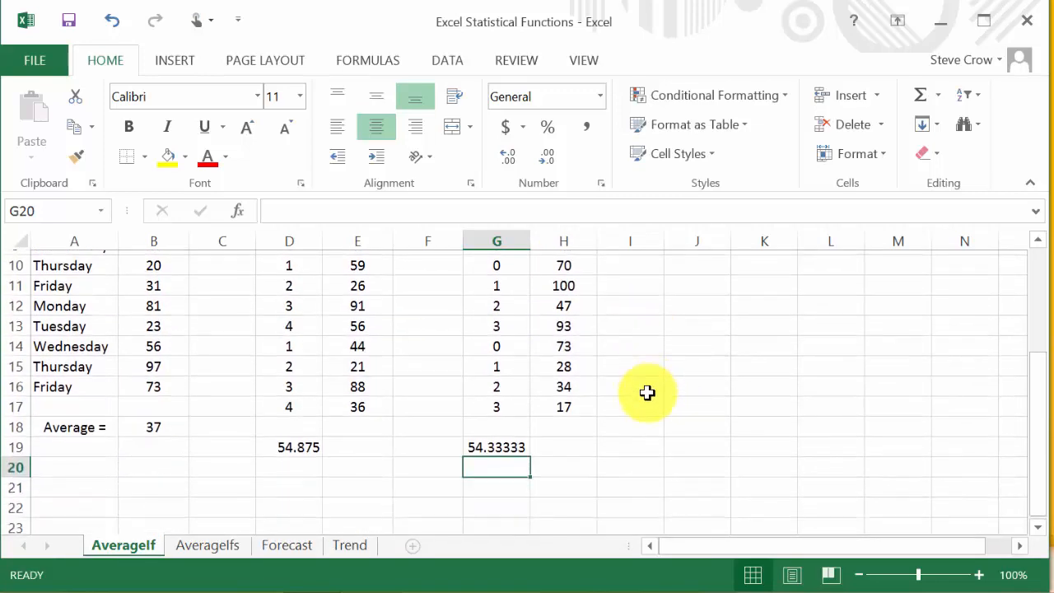
scroll(573, 382, up, 3)
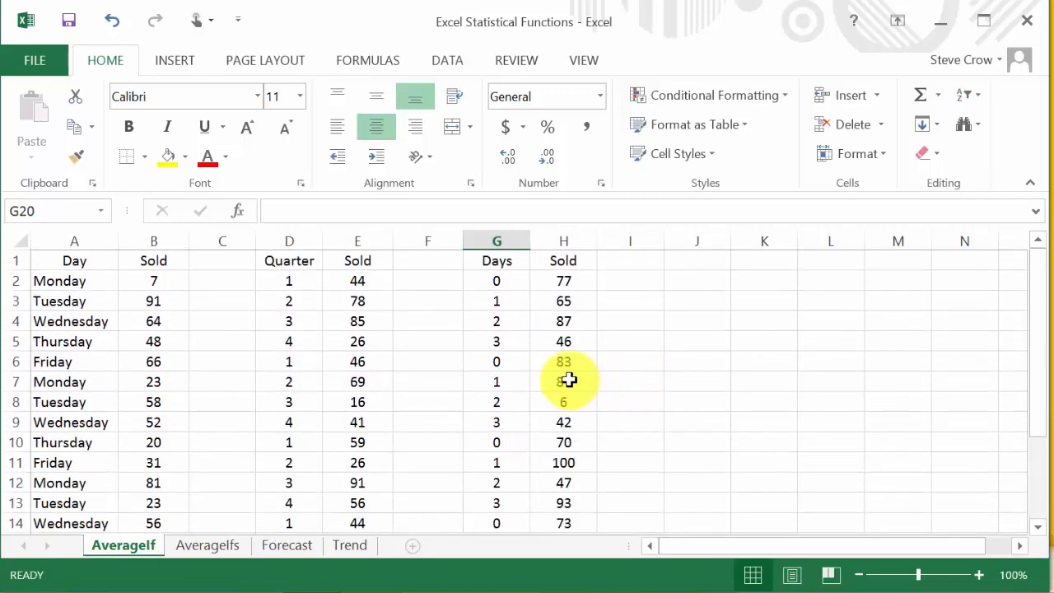